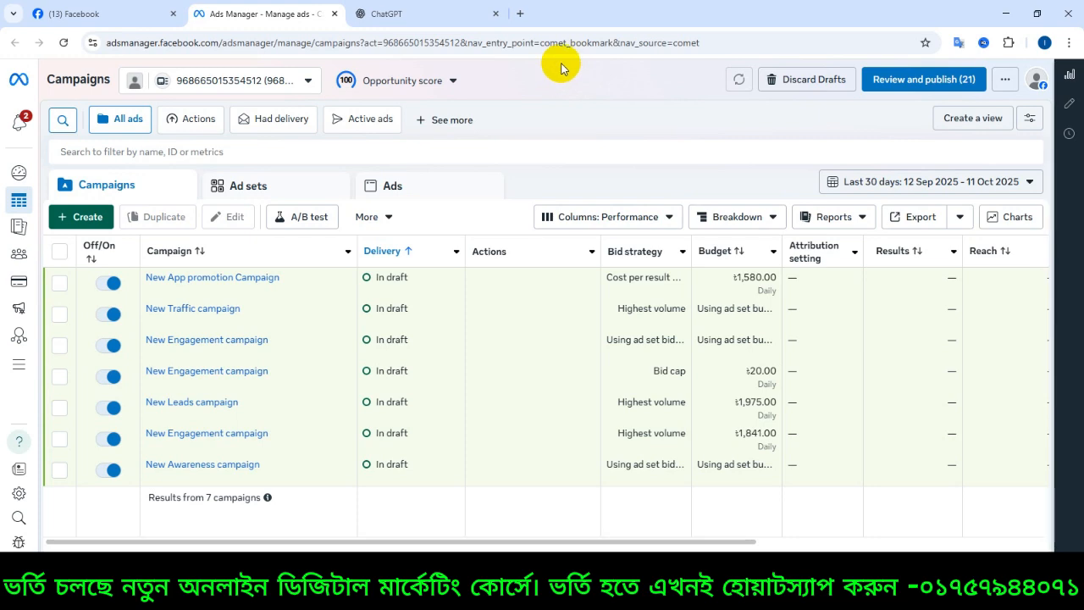
{"action": "left_click", "coordinate": [80, 217]}
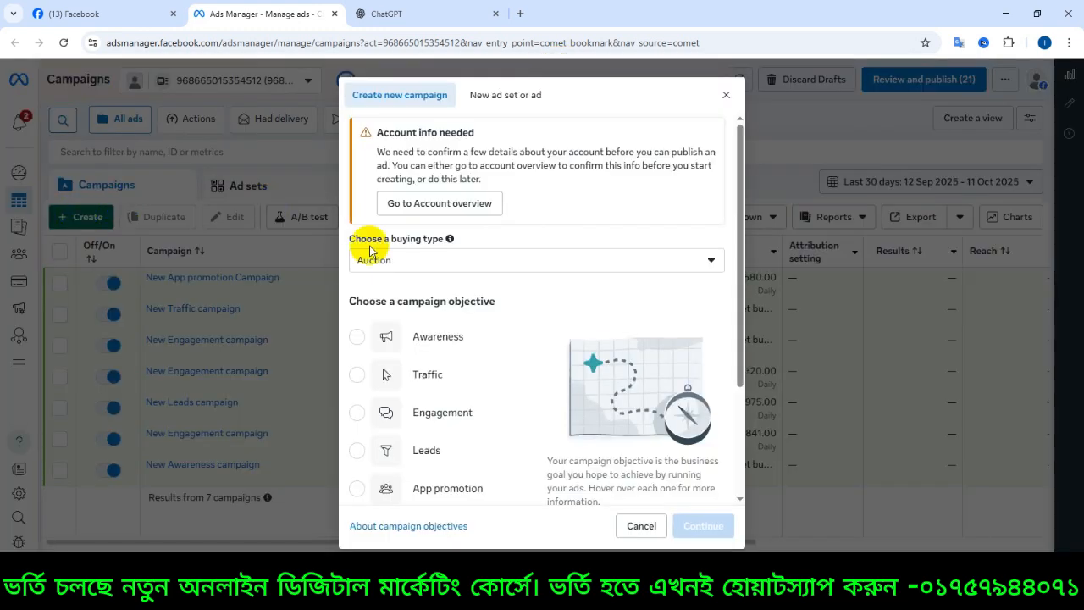
{"action": "scroll", "coordinate": [497, 327], "scroll_direction": "down", "scroll_amount": 2}
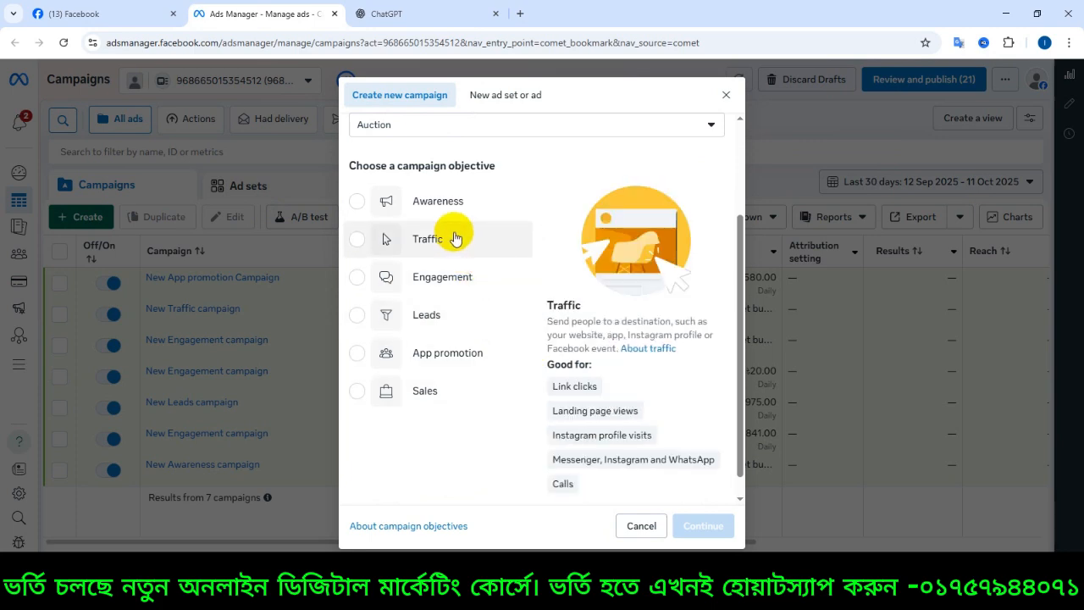
{"action": "left_click", "coordinate": [724, 96]}
Search Google for "lareave" in a new browser tab
{"action": "left_click", "coordinate": [520, 14]}
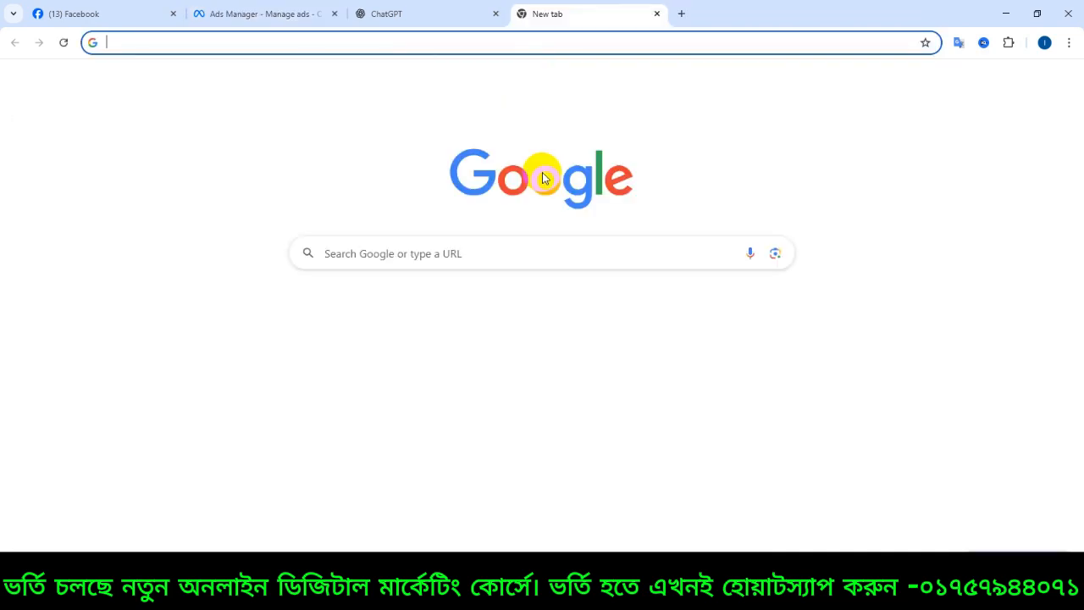
{"action": "type", "text": "wi"}
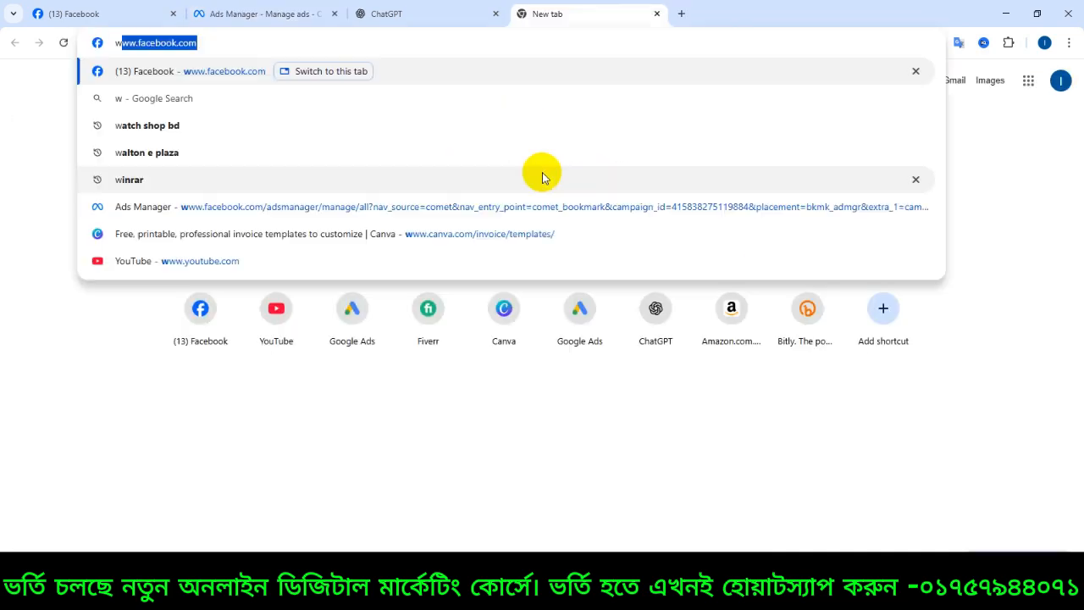
{"action": "key", "text": "BackSpace"}
{"action": "key", "text": "BackSpace"}
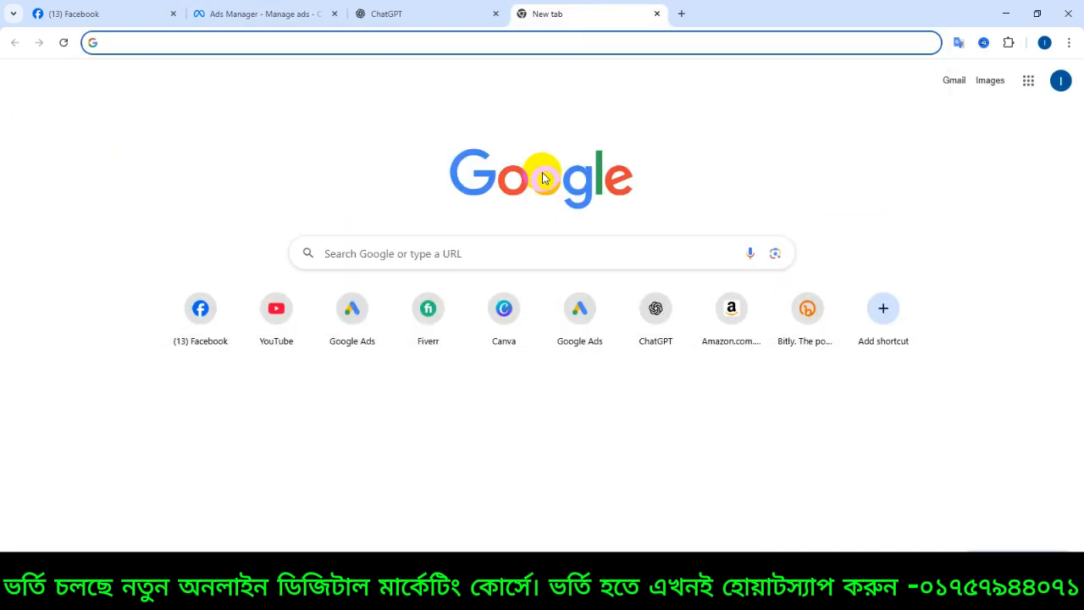
{"action": "type", "text": "lare"}
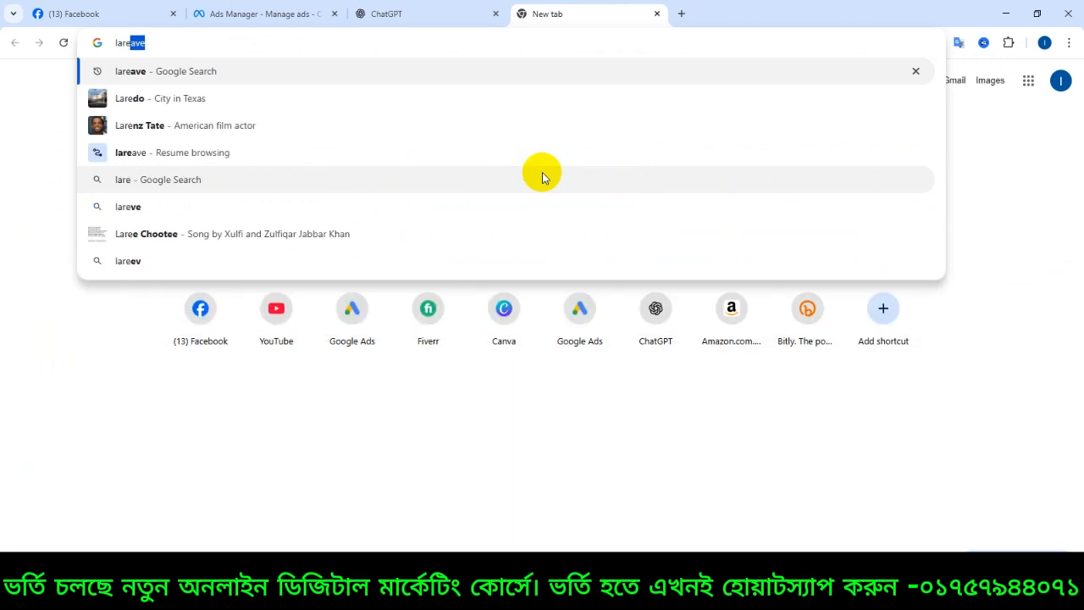
{"action": "key", "text": "BackSpace"}
{"action": "key", "text": "BackSpace"}
{"action": "key", "text": "BackSpace"}
{"action": "key", "text": "BackSpace"}
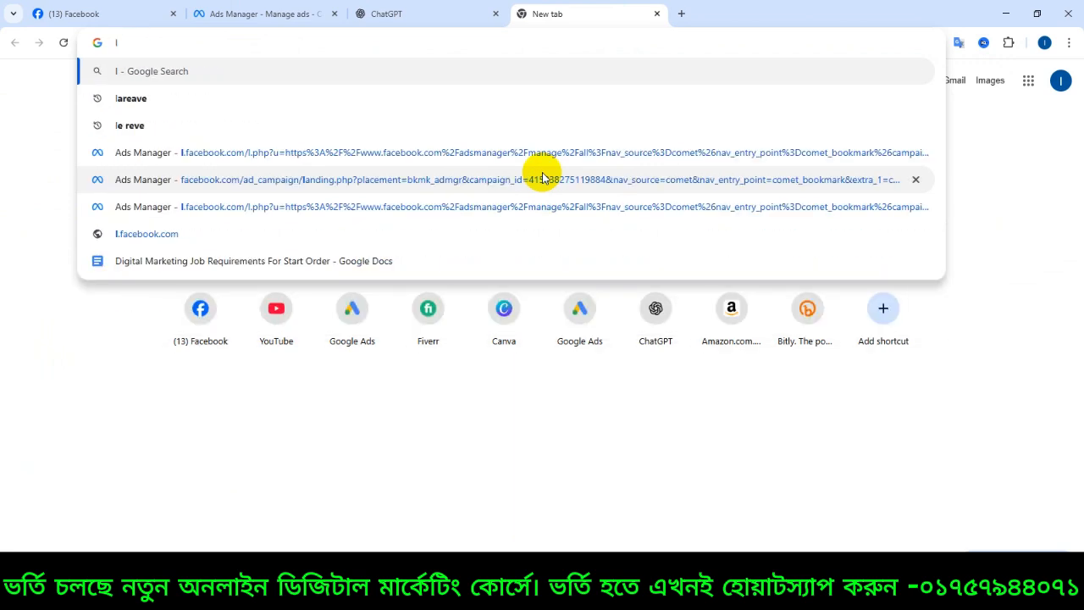
{"action": "left_click", "coordinate": [194, 97]}
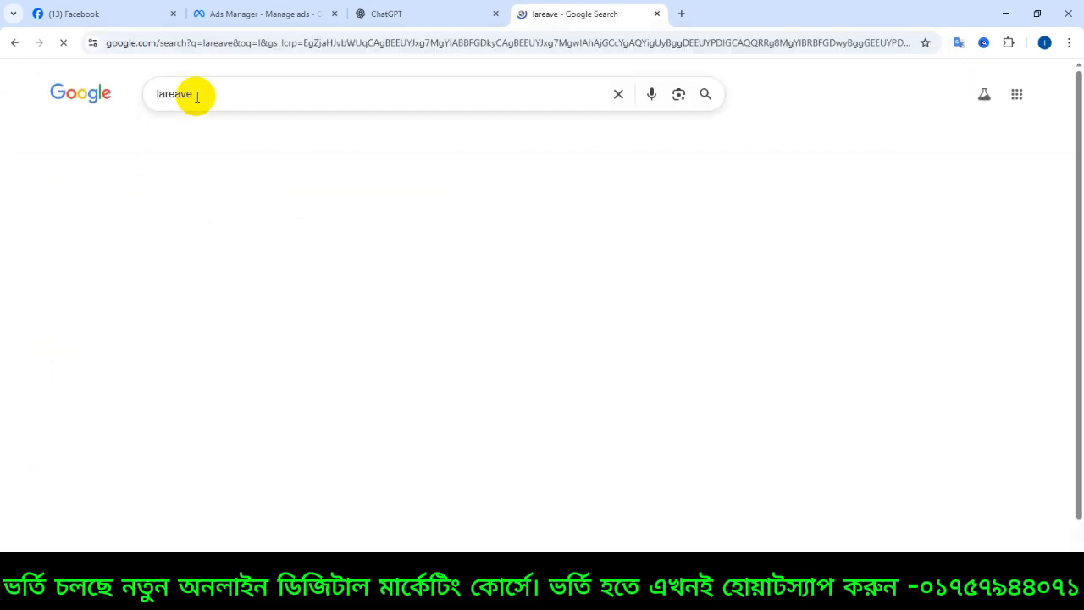
Open the Le Reve Salwar Kameez page from the search results and decline its request to turn on updates
{"action": "left_click", "coordinate": [224, 301]}
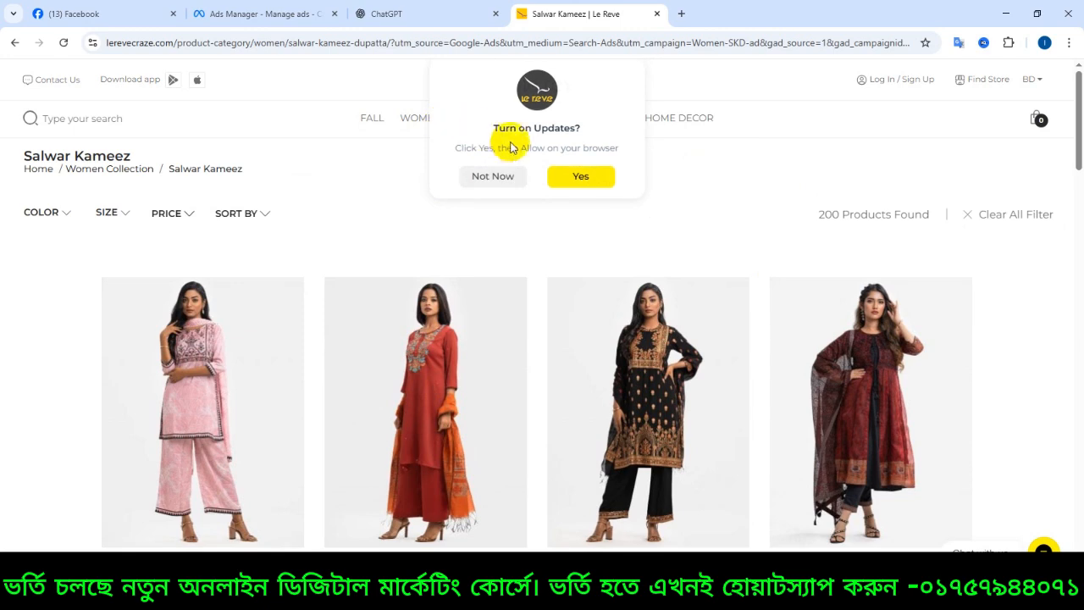
{"action": "left_click", "coordinate": [498, 172]}
{"action": "mouse_move", "coordinate": [557, 129]}
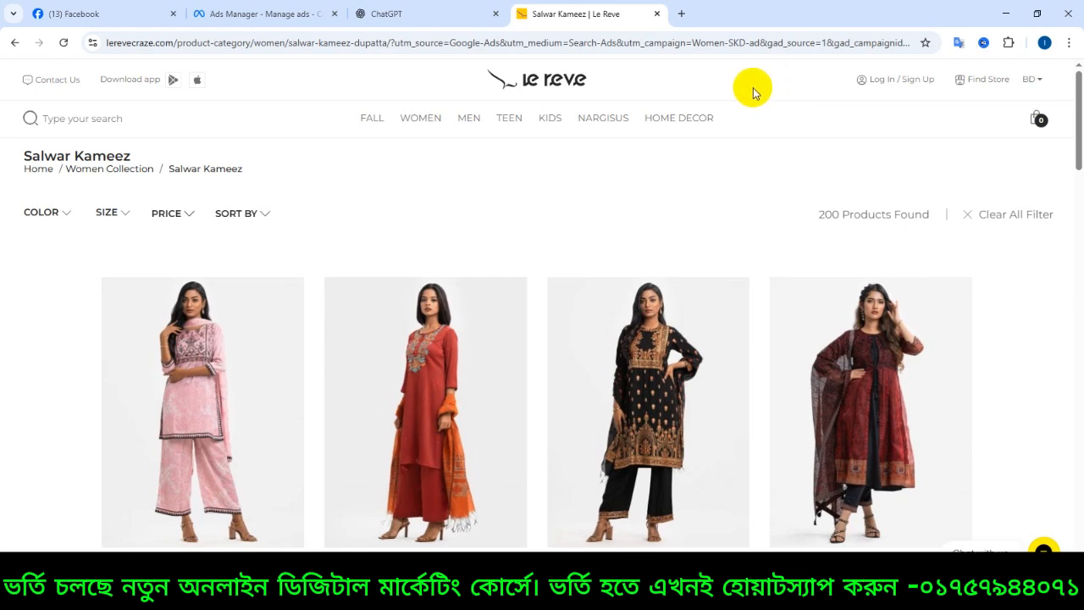
Switch back to Ads Manager and start a new auction campaign with the Traffic objective
{"action": "left_click", "coordinate": [314, 14]}
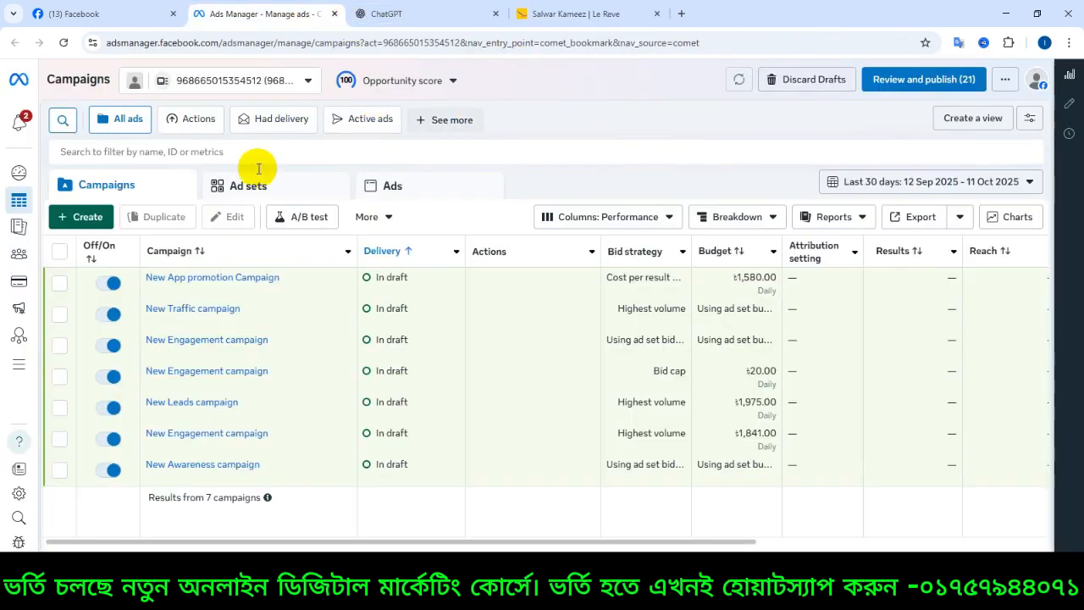
{"action": "left_click", "coordinate": [82, 216]}
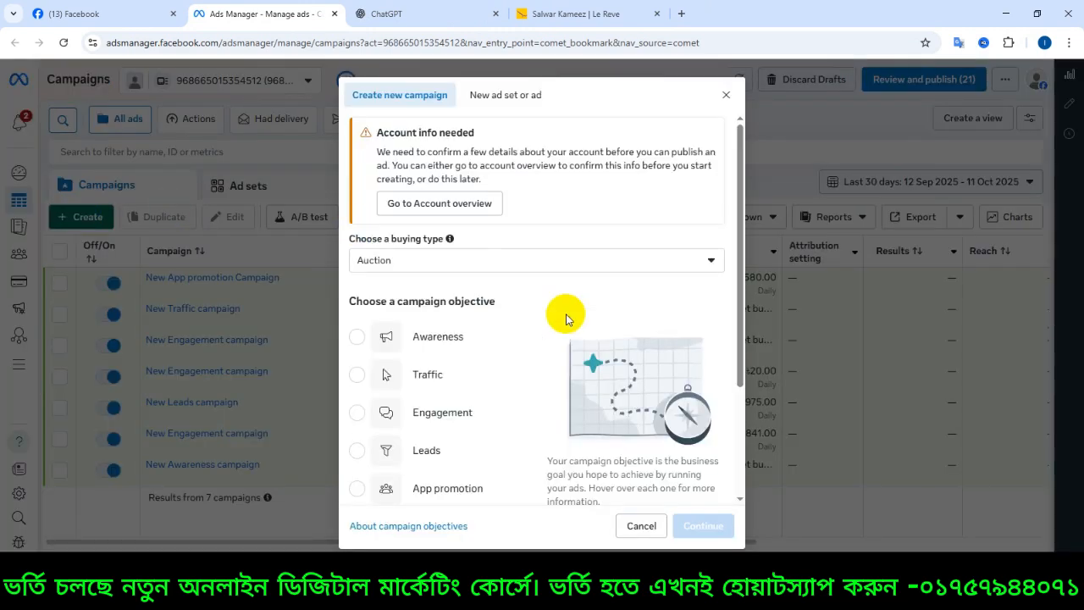
{"action": "scroll", "coordinate": [566, 317], "scroll_direction": "down", "scroll_amount": 2}
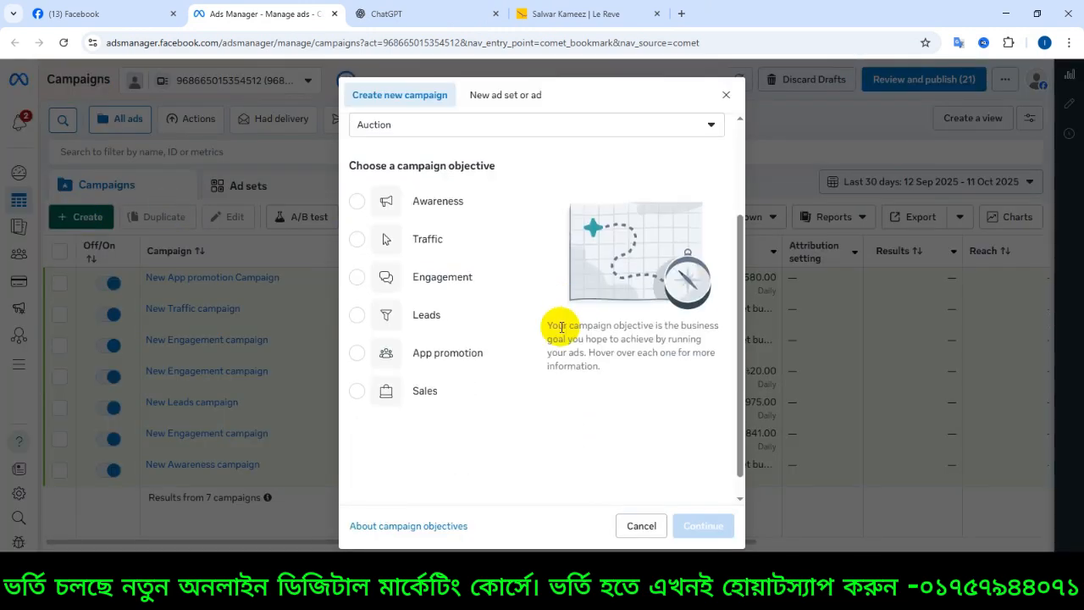
{"action": "left_click", "coordinate": [484, 245]}
{"action": "left_click", "coordinate": [703, 525]}
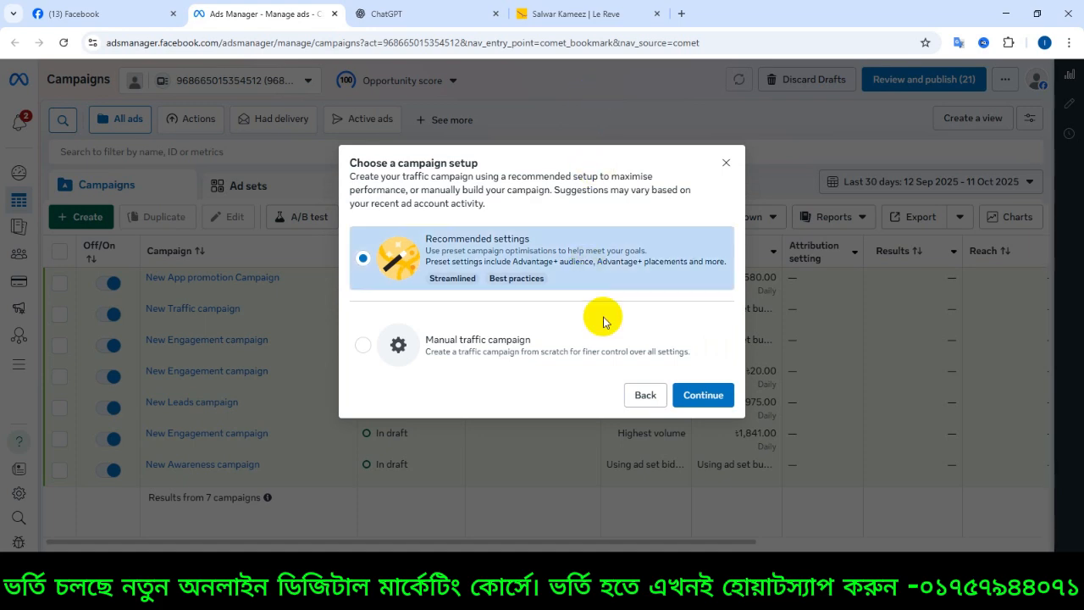
Glance at the Le Reve store page, and create the campaign with the Manual traffic campaign setup
{"action": "left_click", "coordinate": [572, 17]}
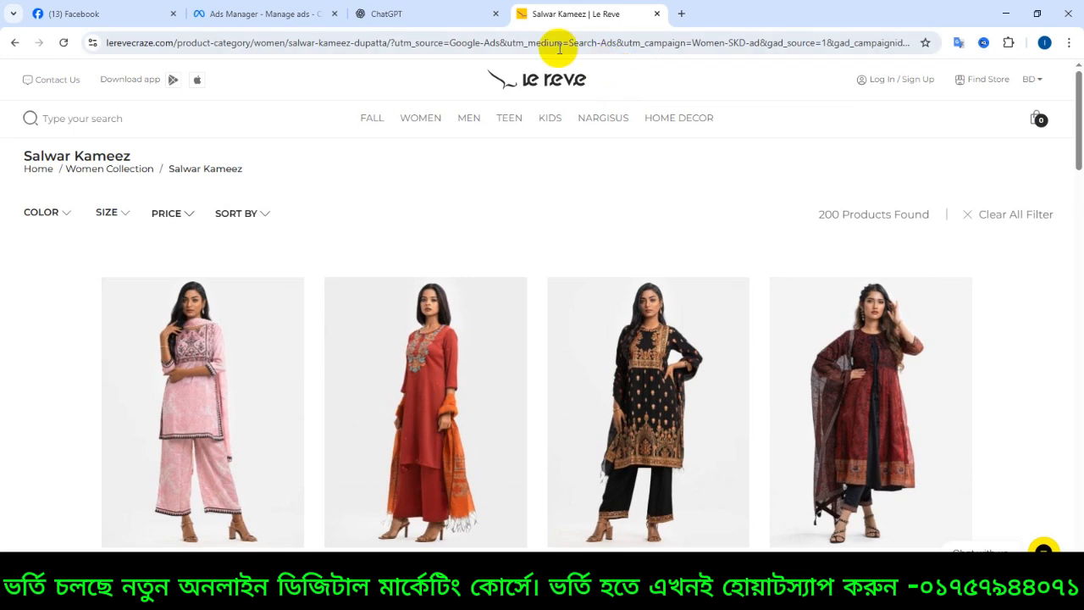
{"action": "left_click", "coordinate": [259, 10]}
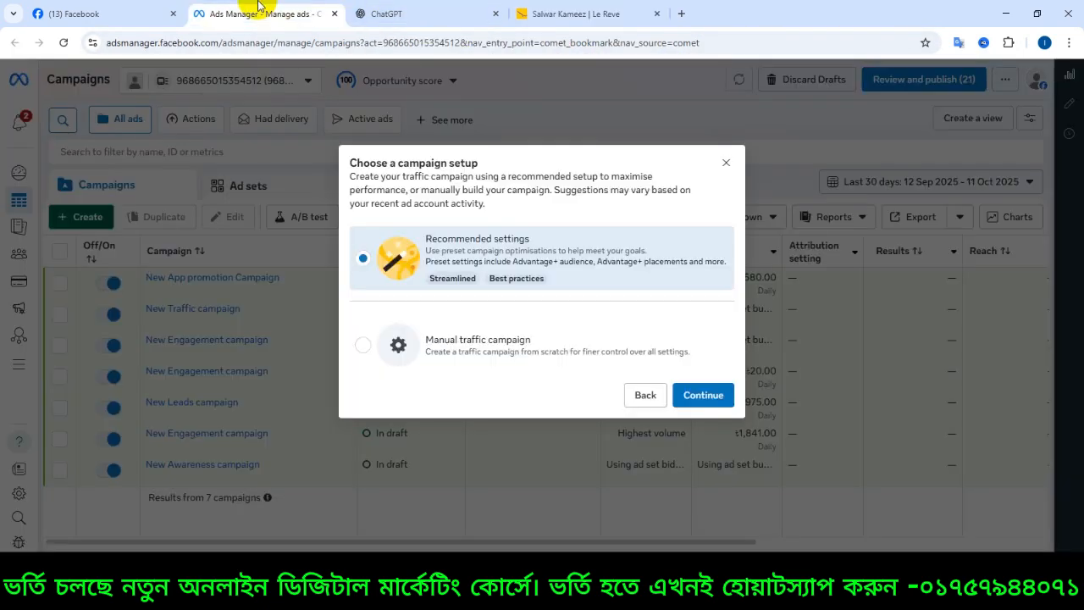
{"action": "left_click", "coordinate": [491, 343]}
{"action": "left_click", "coordinate": [693, 388]}
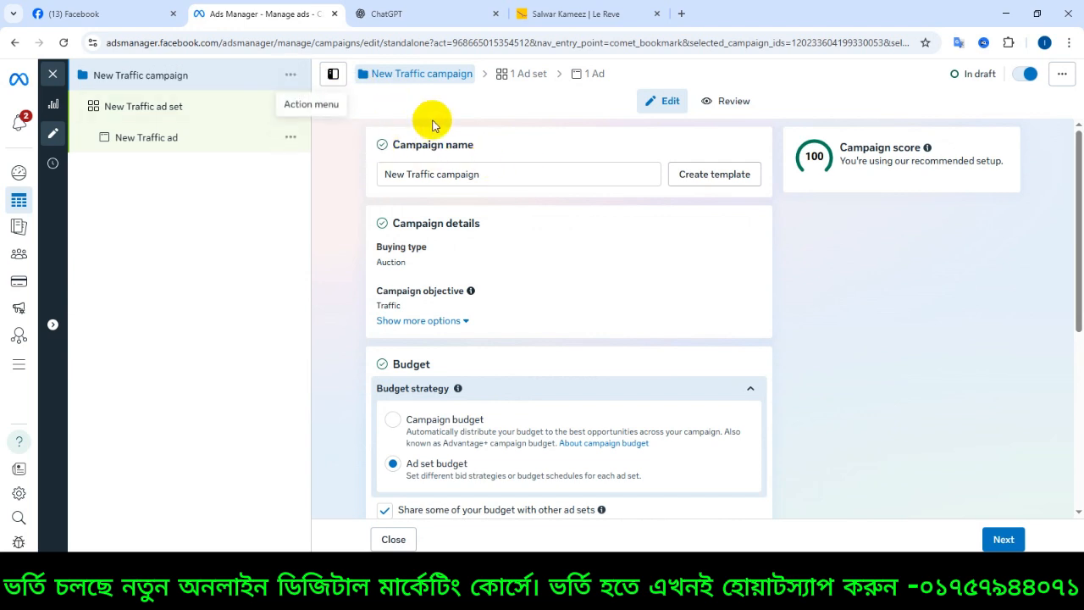
Change the budget strategy to Campaign budget and continue to the ad set settings
{"action": "scroll", "coordinate": [534, 280], "scroll_direction": "down", "scroll_amount": 3}
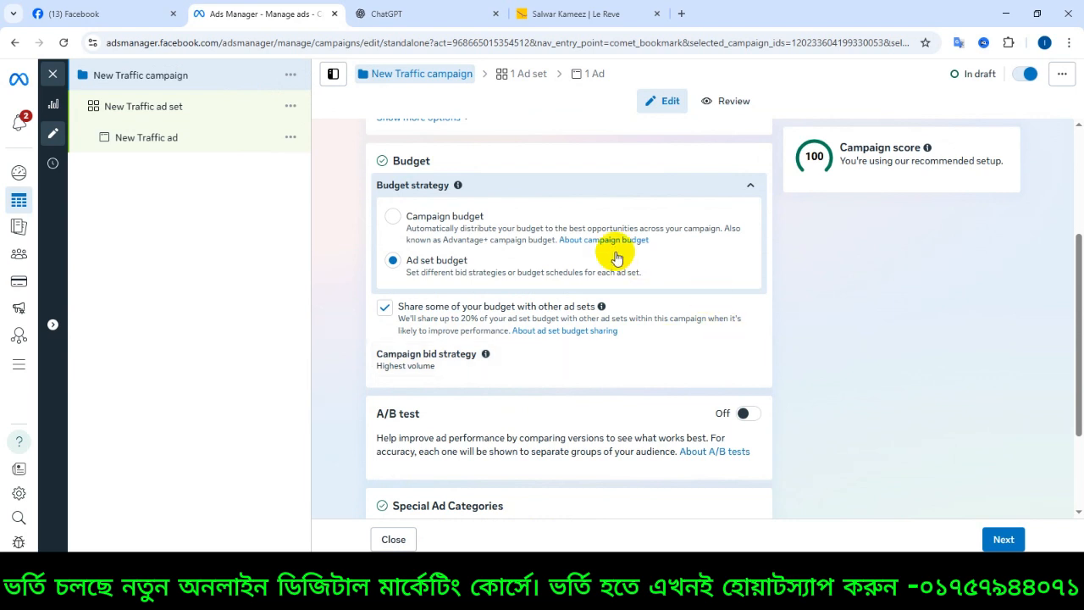
{"action": "scroll", "coordinate": [619, 271], "scroll_direction": "down", "scroll_amount": 1}
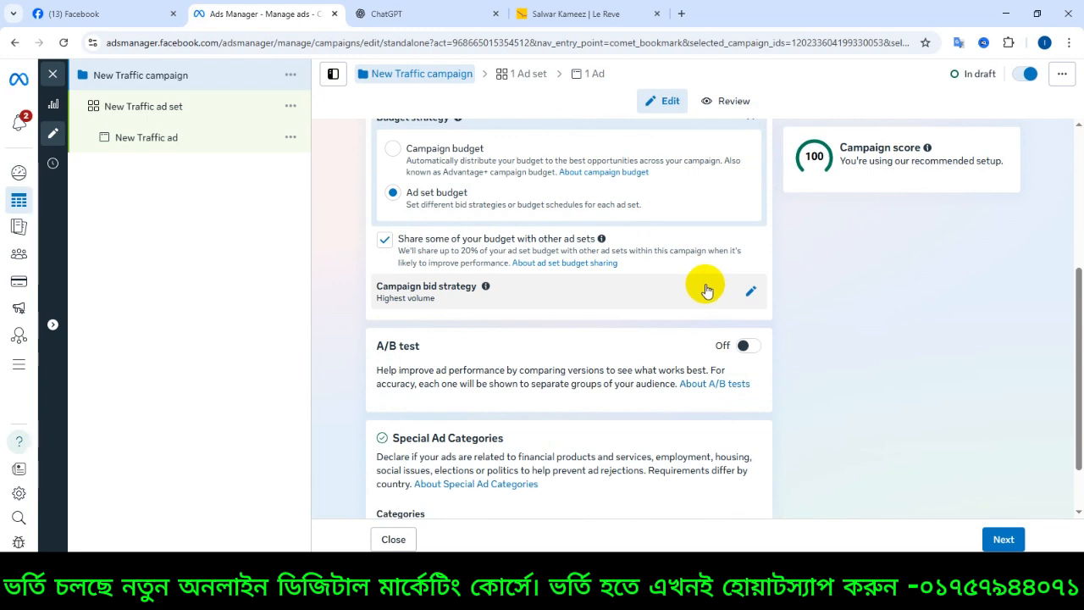
{"action": "scroll", "coordinate": [707, 290], "scroll_direction": "up", "scroll_amount": 1}
{"action": "left_click", "coordinate": [480, 213]}
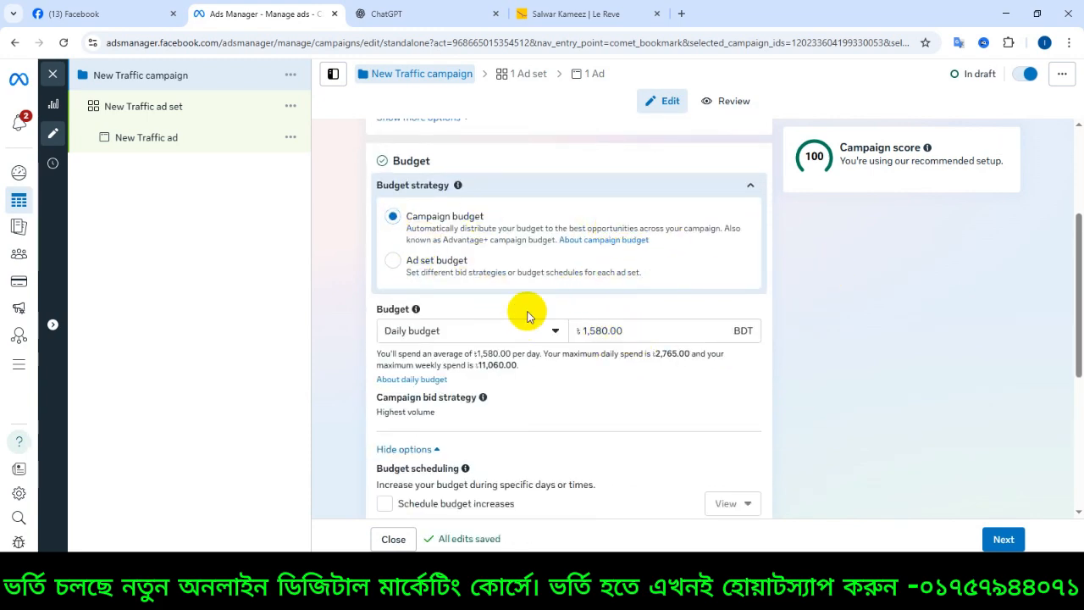
{"action": "scroll", "coordinate": [527, 315], "scroll_direction": "down", "scroll_amount": 4}
{"action": "left_click", "coordinate": [1000, 539]}
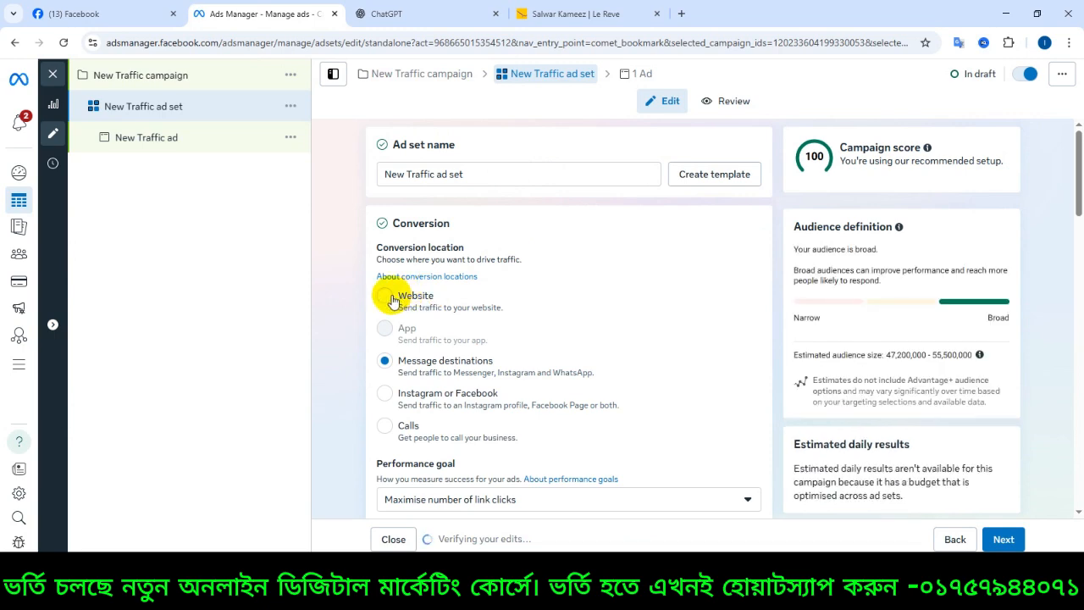
Set the ad set's conversion location to Website and look at the Le Reve page as the example destination
{"action": "left_click", "coordinate": [389, 298]}
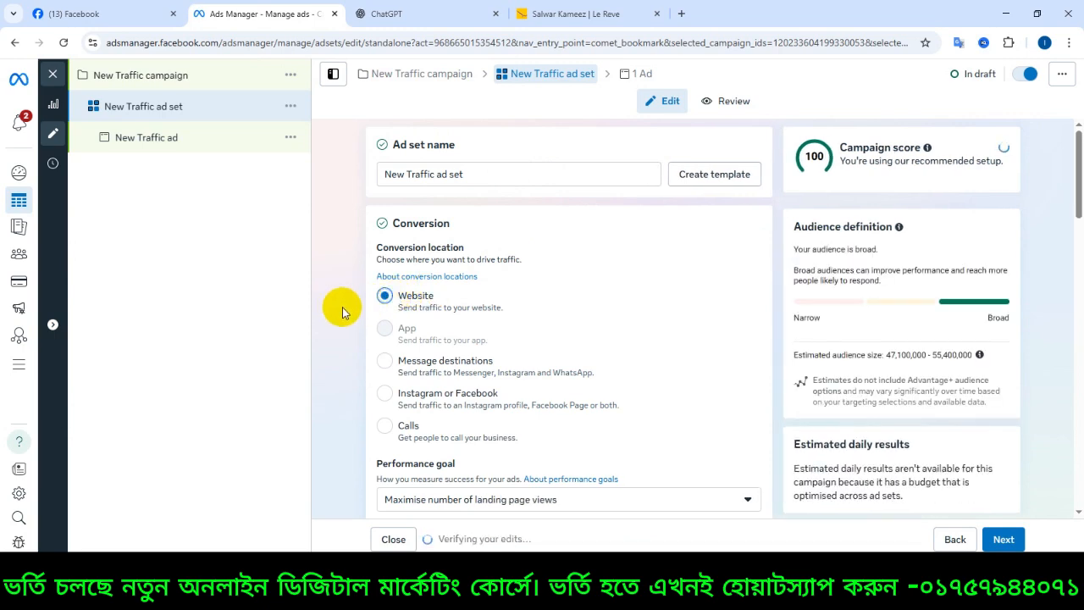
{"action": "scroll", "coordinate": [343, 312], "scroll_direction": "down", "scroll_amount": 2}
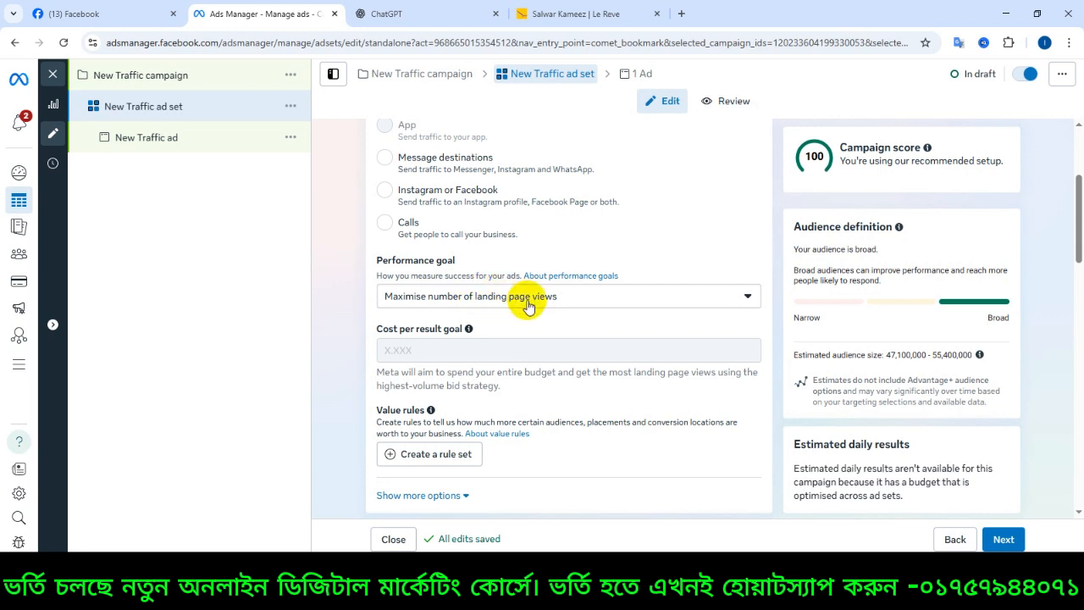
{"action": "left_click", "coordinate": [583, 14]}
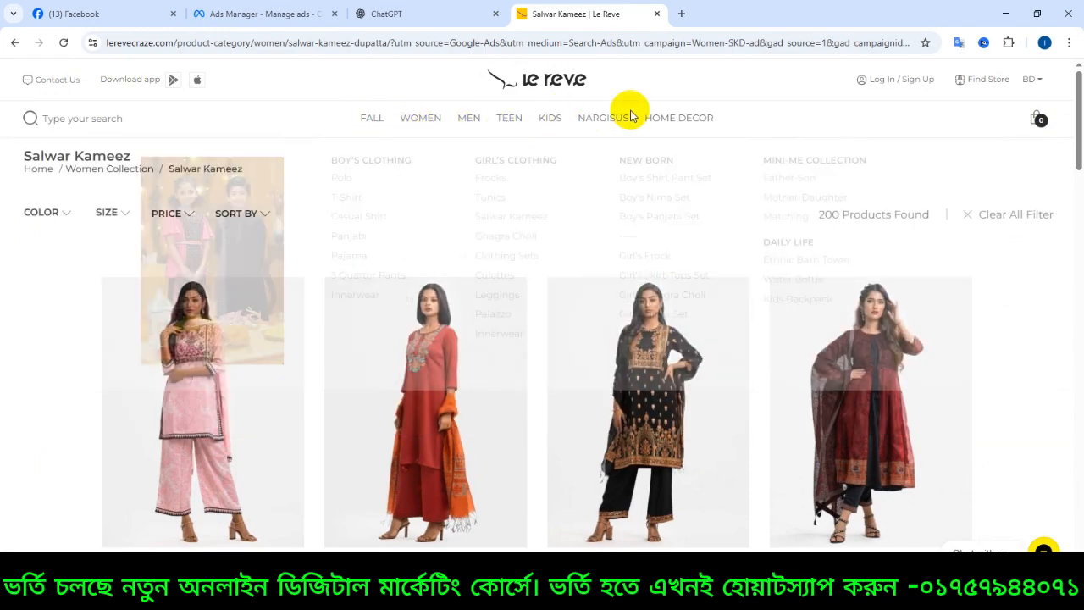
{"action": "left_click", "coordinate": [256, 12]}
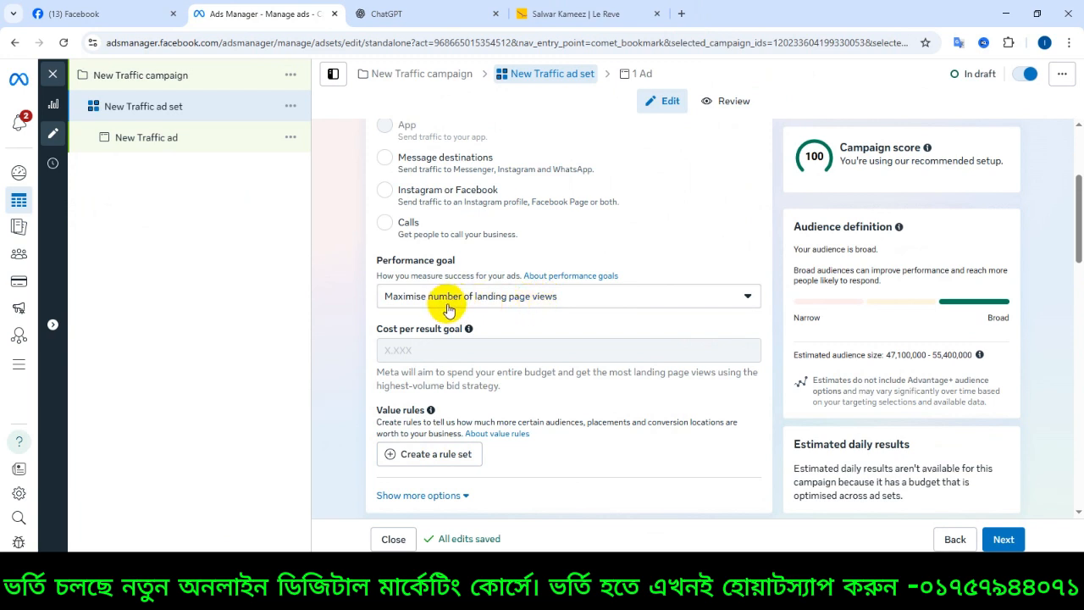
Try Maximise number of link clicks as the performance goal, and return it to Maximise number of landing page views
{"action": "left_click", "coordinate": [607, 294]}
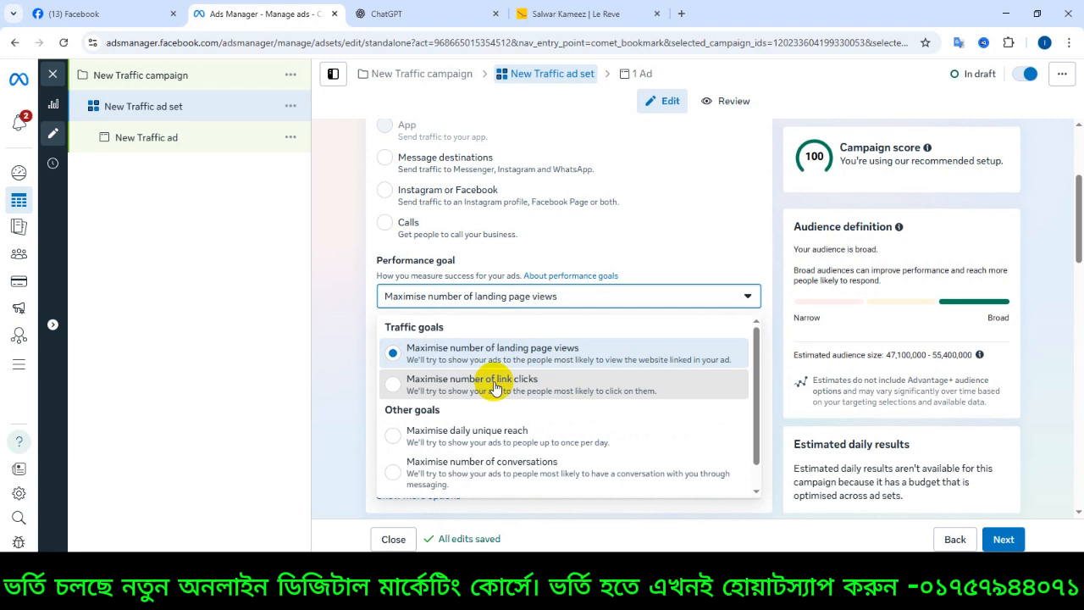
{"action": "left_click", "coordinate": [496, 388]}
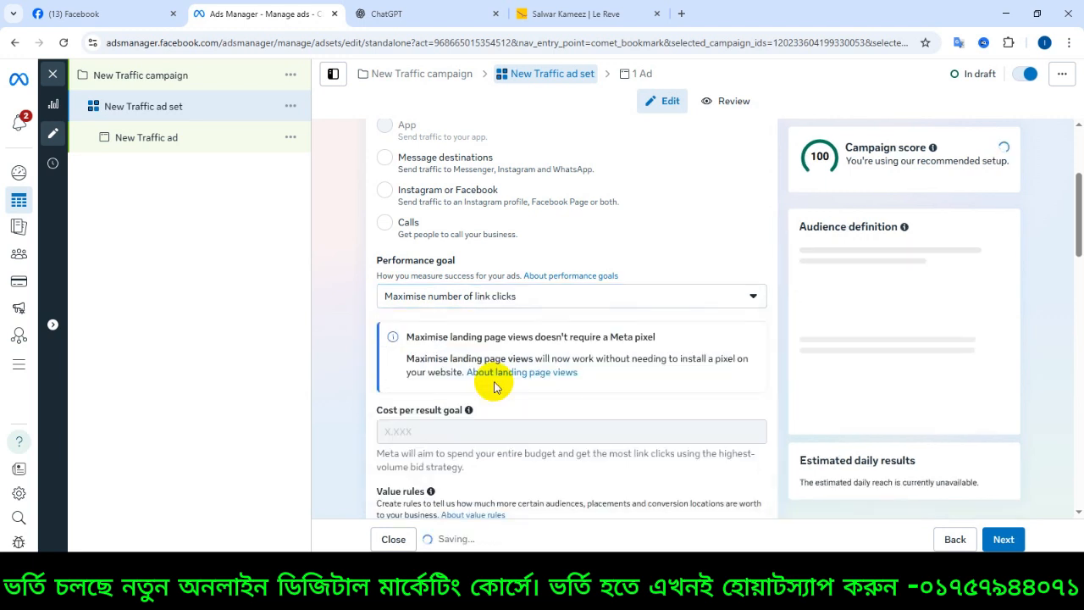
{"action": "left_click", "coordinate": [579, 300]}
{"action": "left_click", "coordinate": [525, 353]}
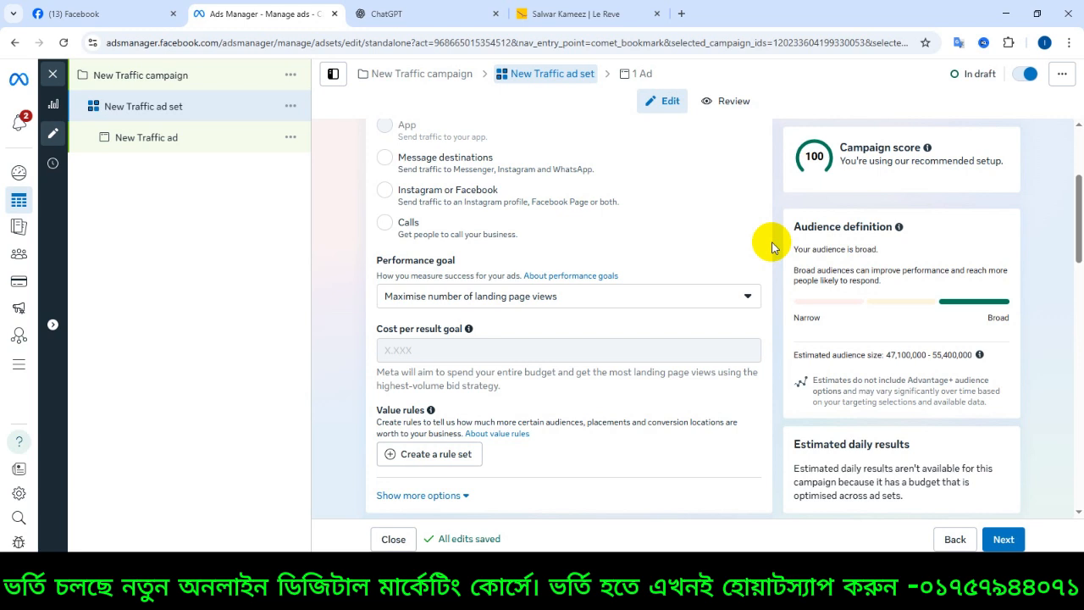
Open the audience locations for editing and switch the ad set from Advantage+ audience to the original audience options
{"action": "scroll", "coordinate": [523, 274], "scroll_direction": "down", "scroll_amount": 5}
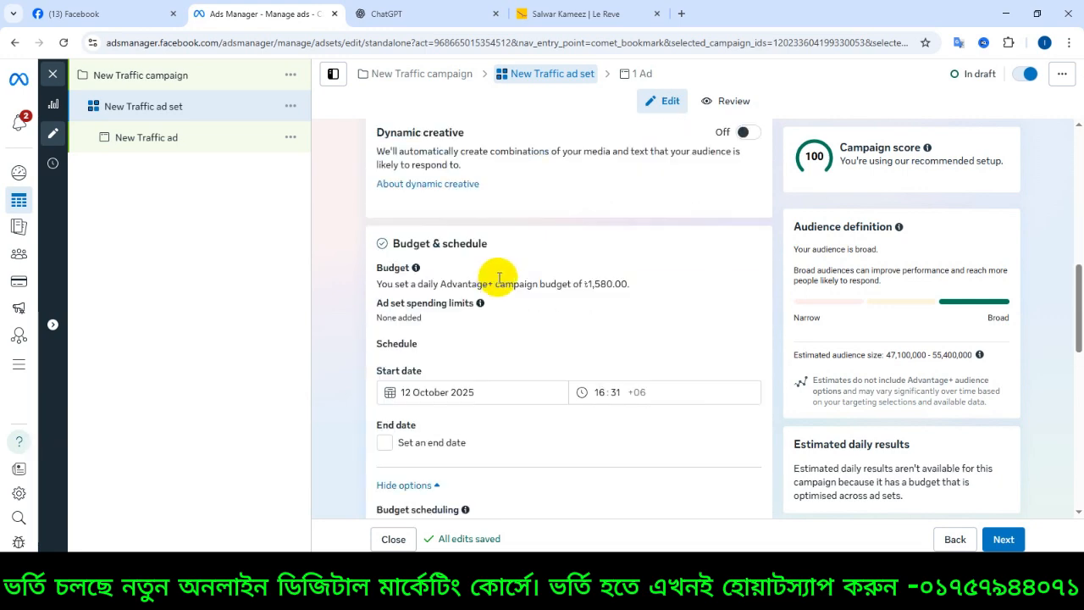
{"action": "scroll", "coordinate": [498, 277], "scroll_direction": "down", "scroll_amount": 2}
{"action": "scroll", "coordinate": [479, 272], "scroll_direction": "down", "scroll_amount": 6}
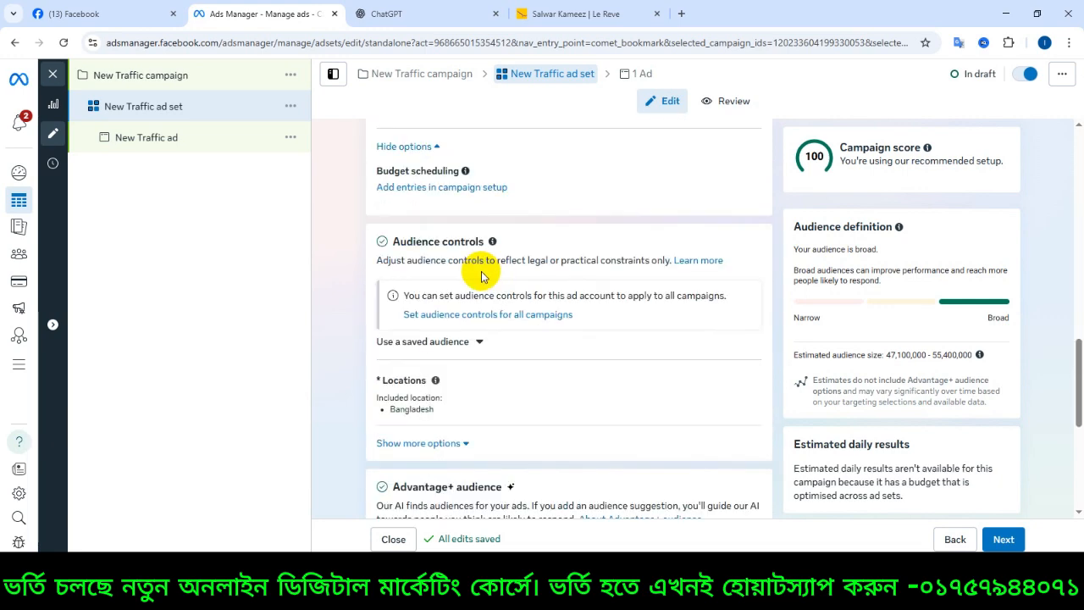
{"action": "left_click", "coordinate": [743, 178]}
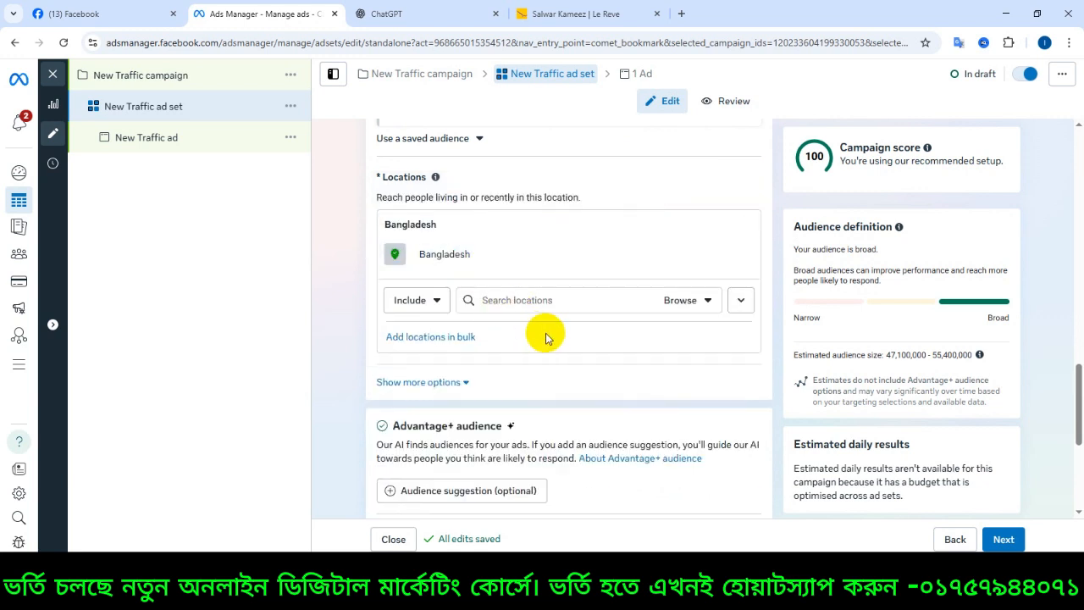
{"action": "scroll", "coordinate": [546, 338], "scroll_direction": "down", "scroll_amount": 2}
{"action": "left_click", "coordinate": [649, 403]}
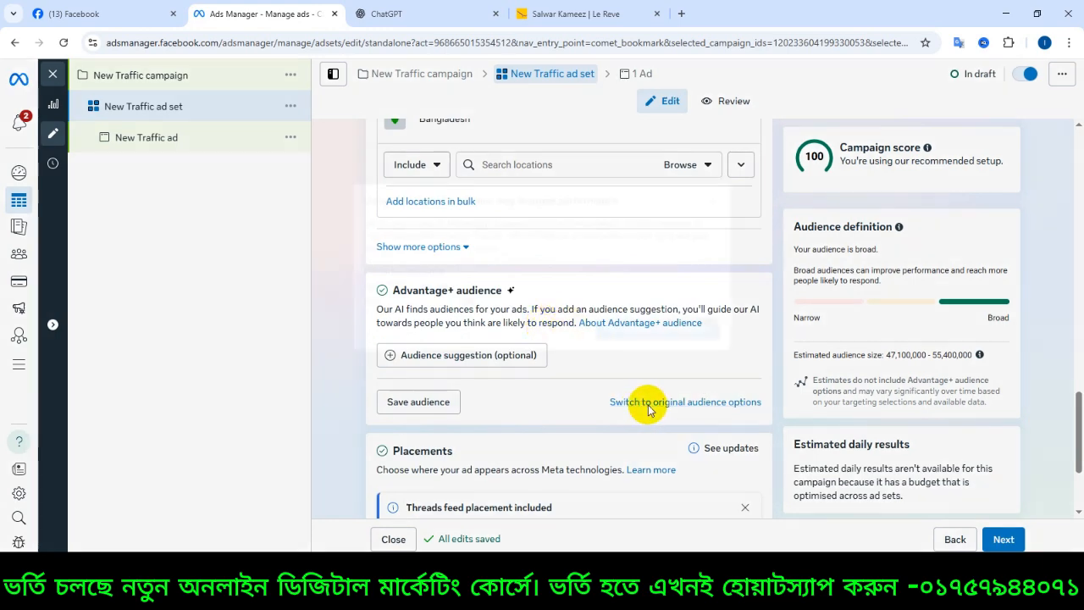
{"action": "left_click", "coordinate": [556, 335]}
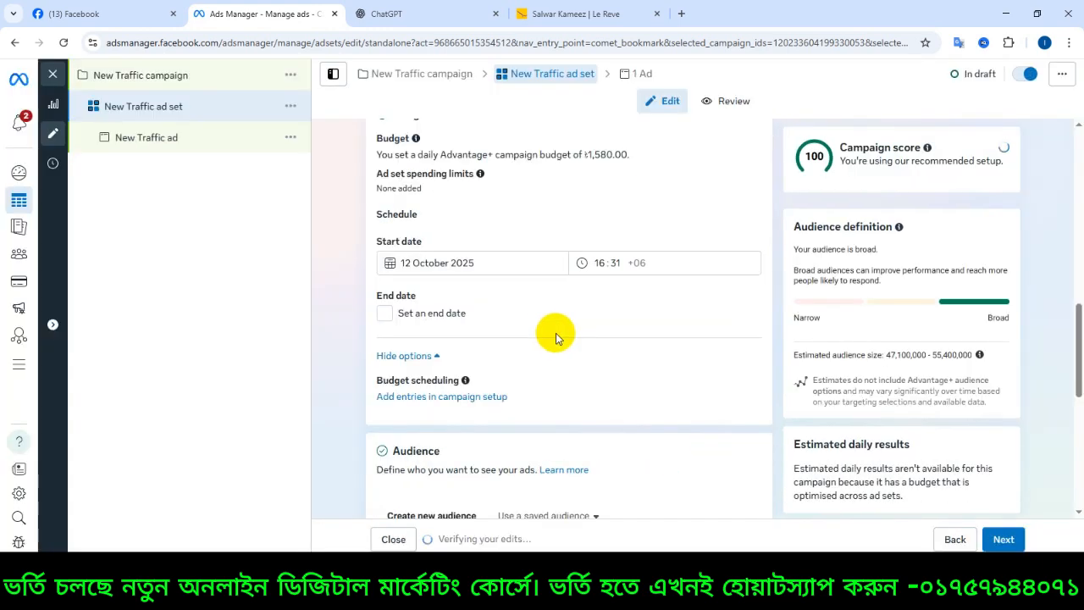
{"action": "scroll", "coordinate": [351, 347], "scroll_direction": "down", "scroll_amount": 4}
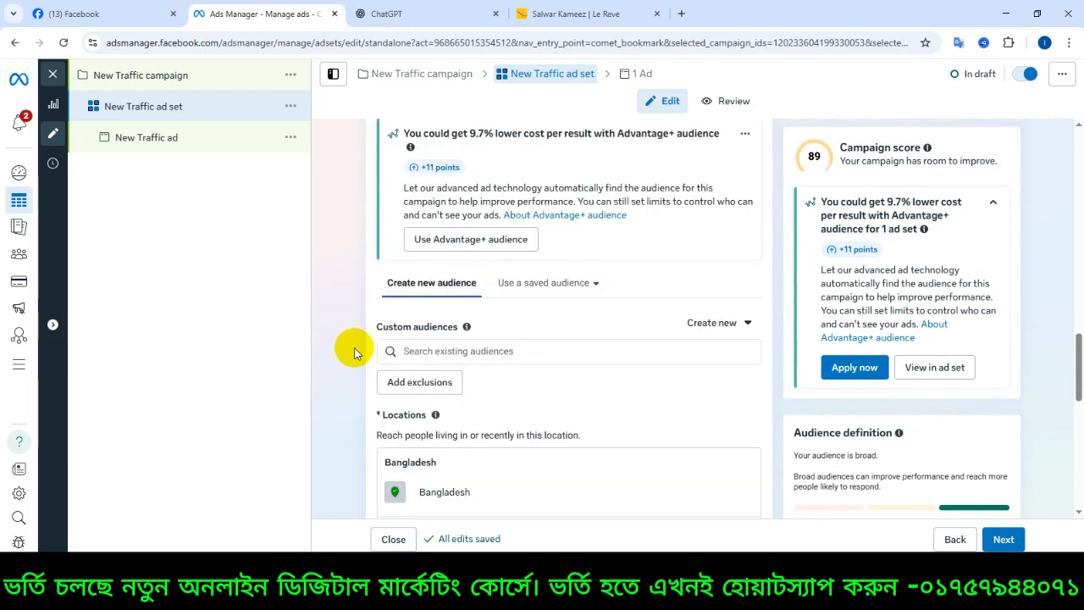
{"action": "scroll", "coordinate": [356, 352], "scroll_direction": "down", "scroll_amount": 4}
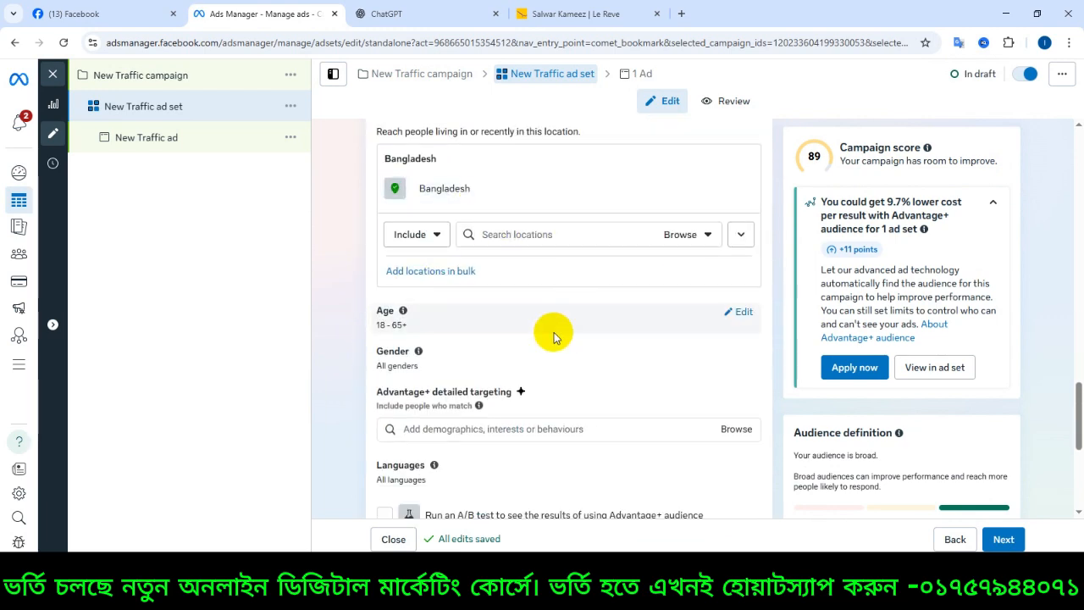
Check the product categories on the Le Reve site and set the ad set's audience age range to 25–45
{"action": "left_click", "coordinate": [574, 7]}
{"action": "mouse_move", "coordinate": [539, 125]}
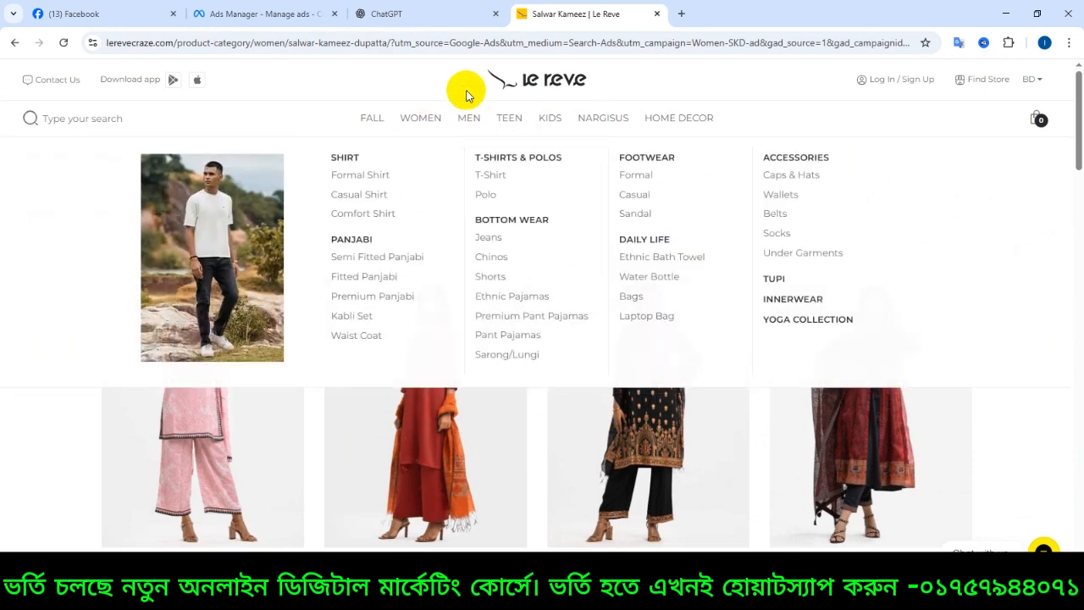
{"action": "left_click", "coordinate": [301, 12]}
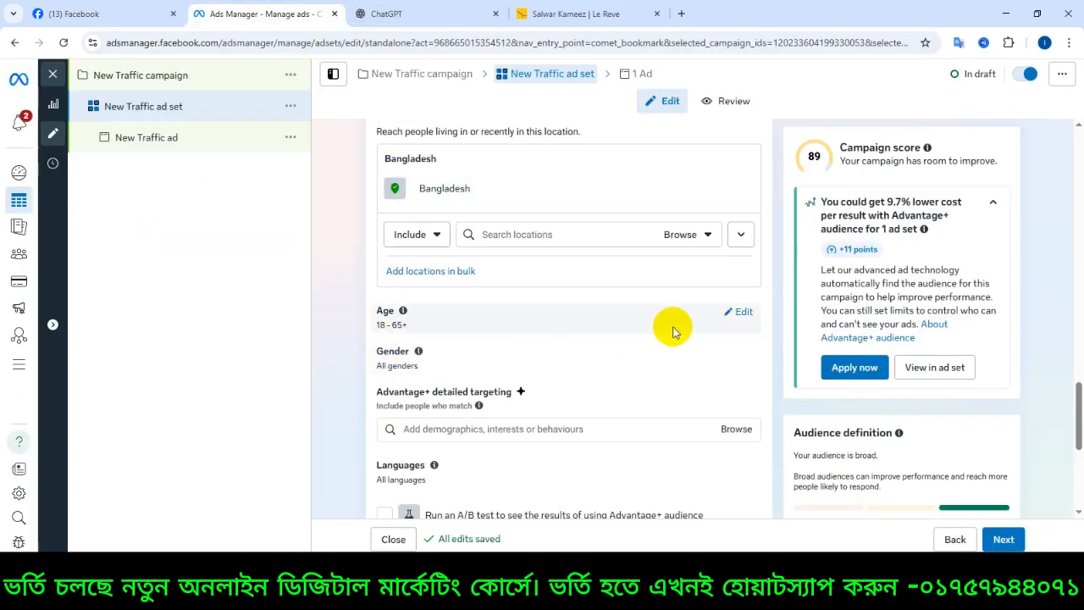
{"action": "left_click", "coordinate": [735, 314]}
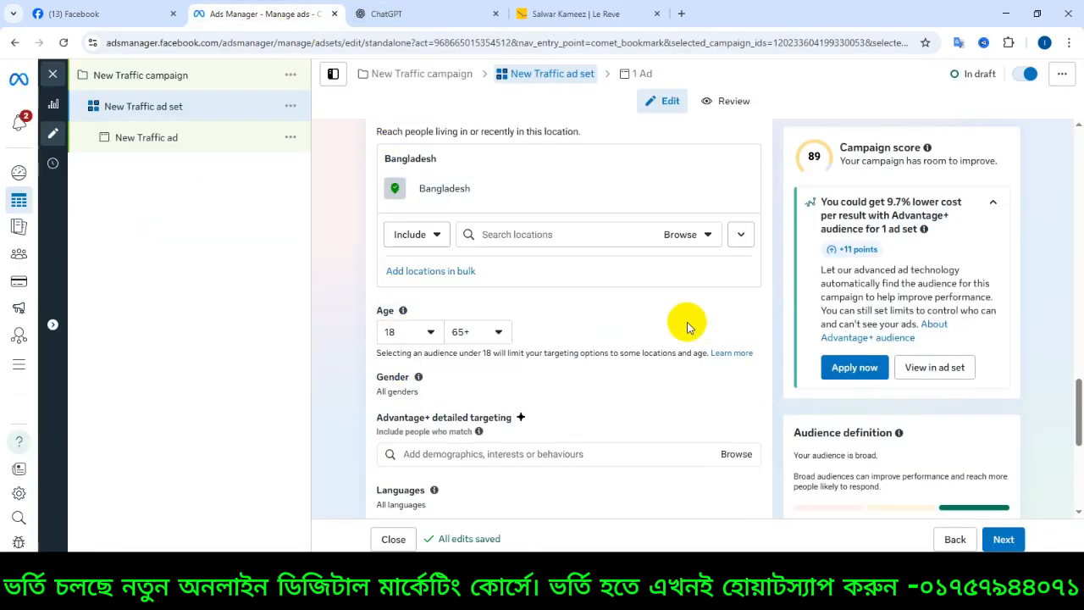
{"action": "left_click", "coordinate": [426, 332]}
{"action": "scroll", "coordinate": [436, 399], "scroll_direction": "down", "scroll_amount": 5}
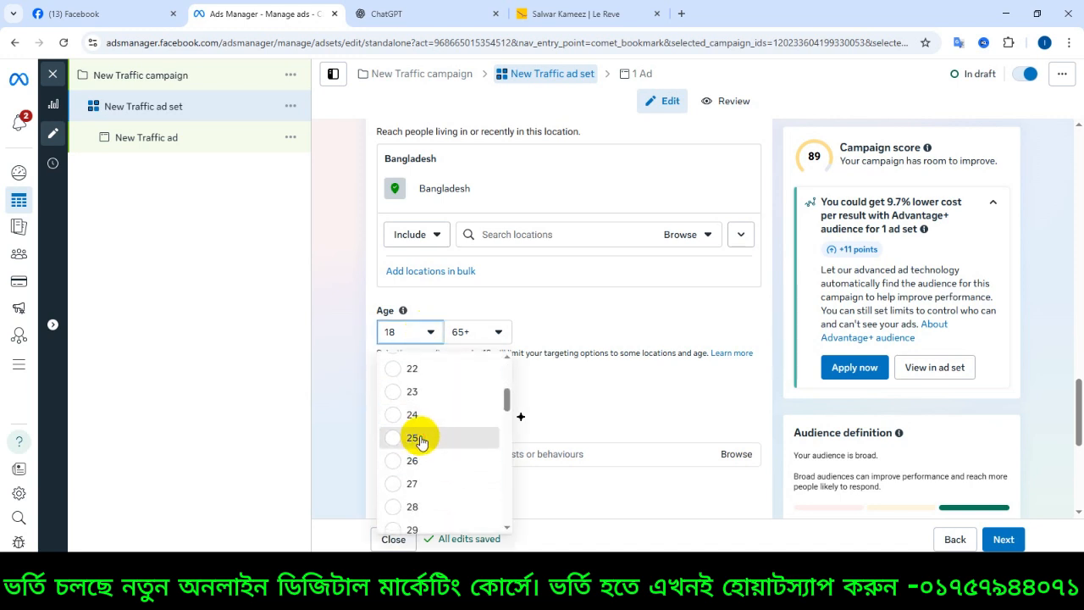
{"action": "left_click", "coordinate": [421, 441]}
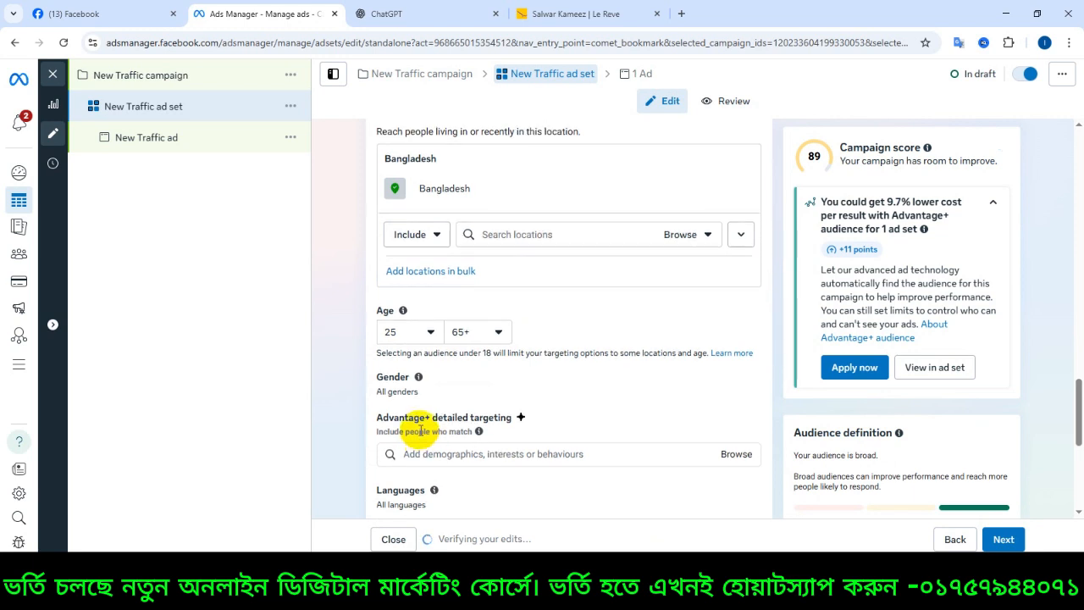
{"action": "left_click", "coordinate": [492, 332]}
{"action": "scroll", "coordinate": [483, 403], "scroll_direction": "up", "scroll_amount": 5}
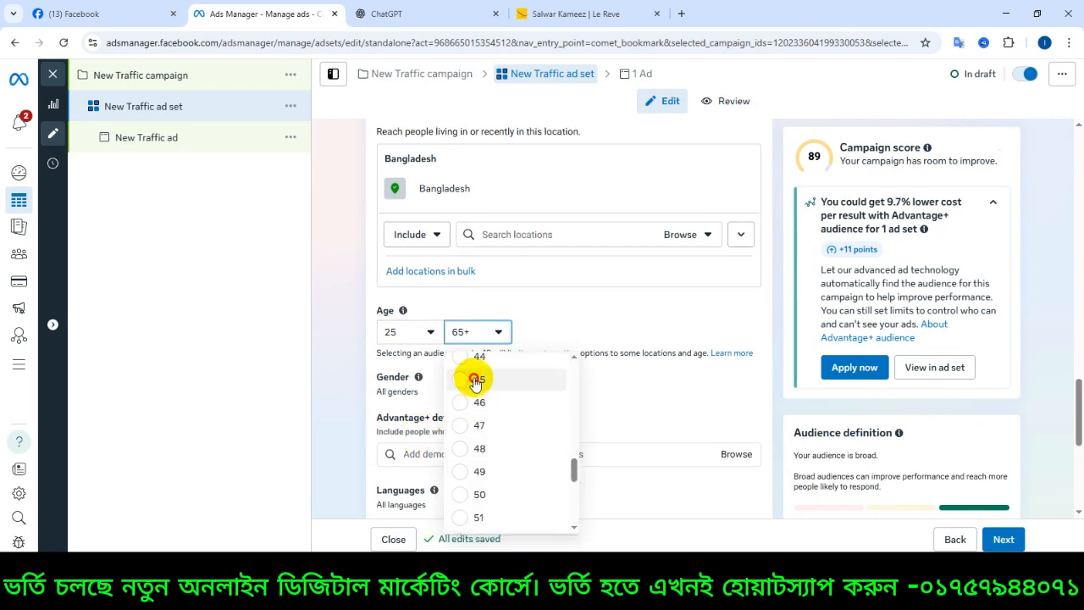
{"action": "left_click", "coordinate": [473, 380]}
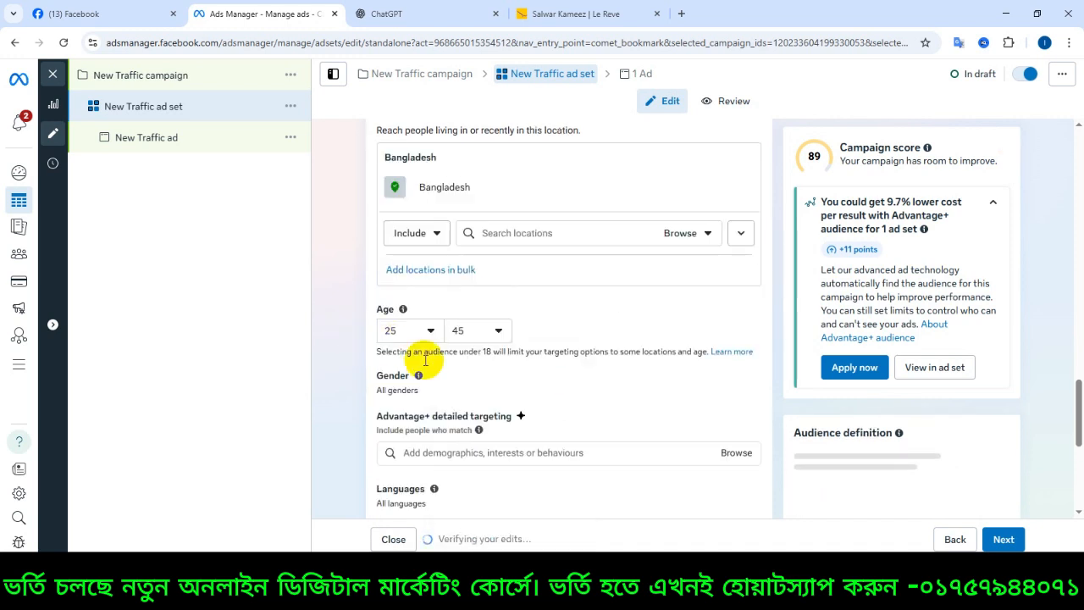
Open the gender setting for editing and add the interest Women's clothing brands (clothing) from a detailed targeting search for dress
{"action": "left_click", "coordinate": [741, 379]}
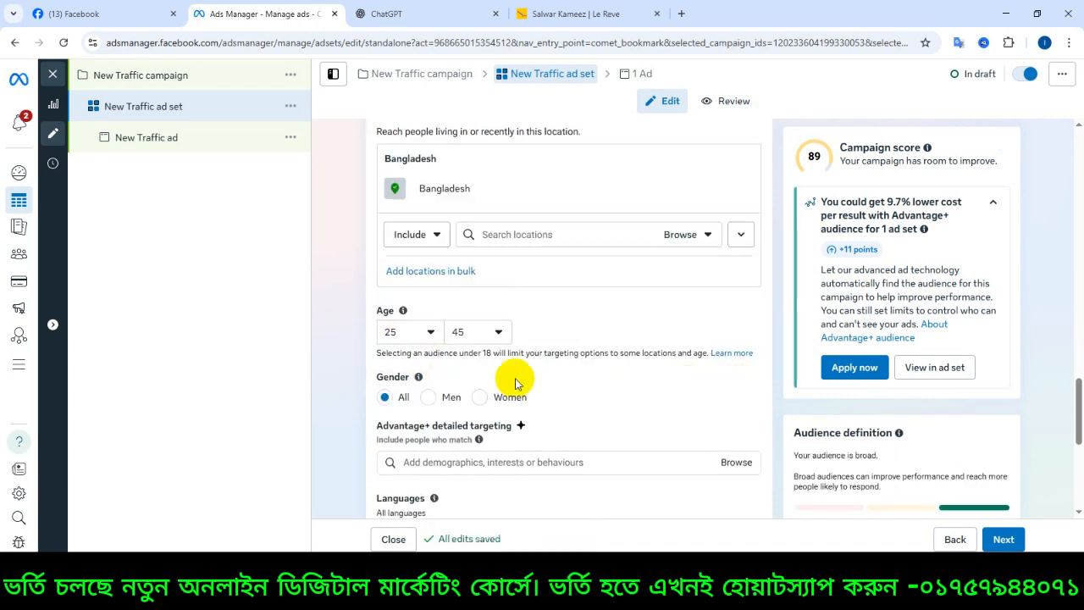
{"action": "scroll", "coordinate": [477, 363], "scroll_direction": "down", "scroll_amount": 1}
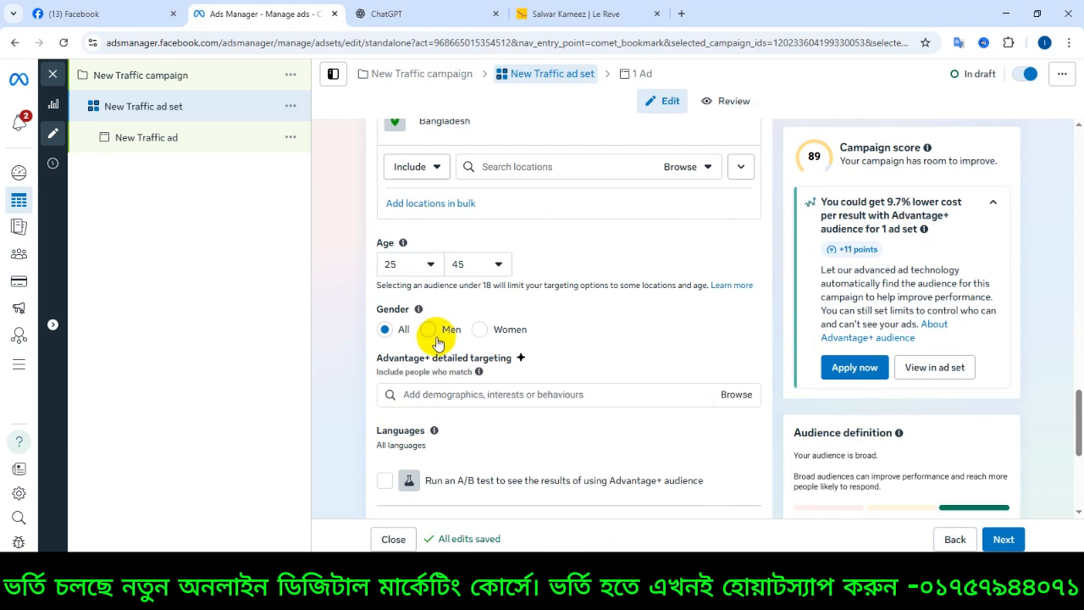
{"action": "scroll", "coordinate": [438, 343], "scroll_direction": "down", "scroll_amount": 1}
{"action": "left_click", "coordinate": [440, 328]}
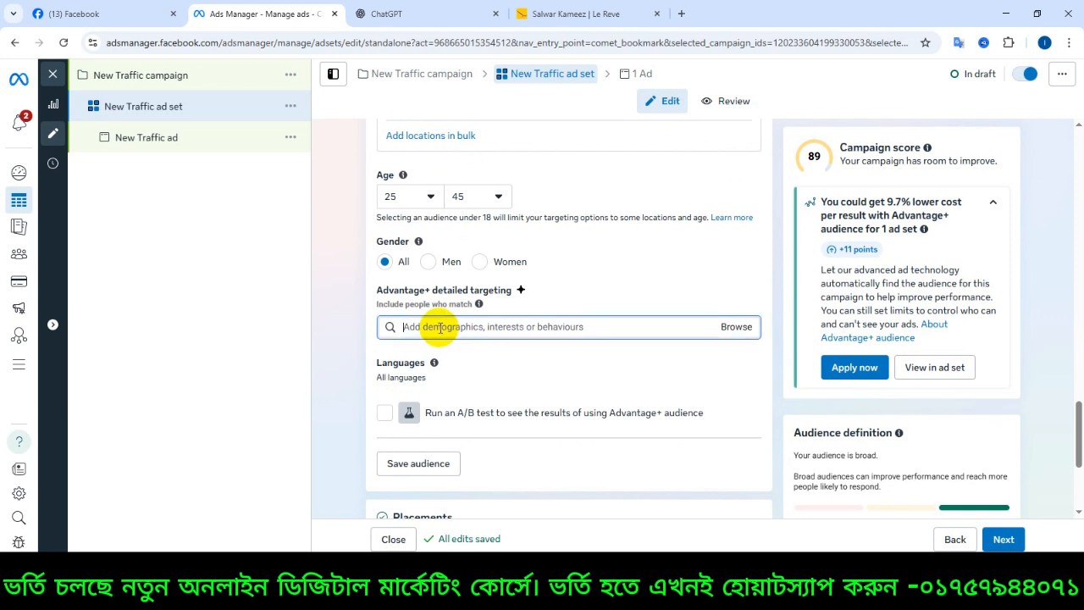
{"action": "type", "text": "dress"}
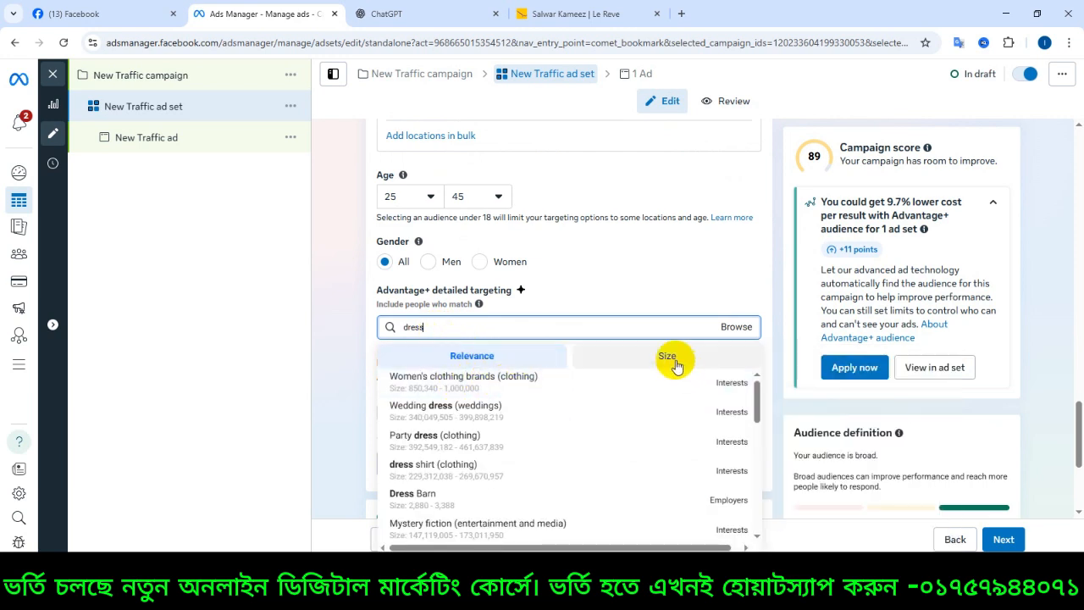
{"action": "mouse_move", "coordinate": [718, 383]}
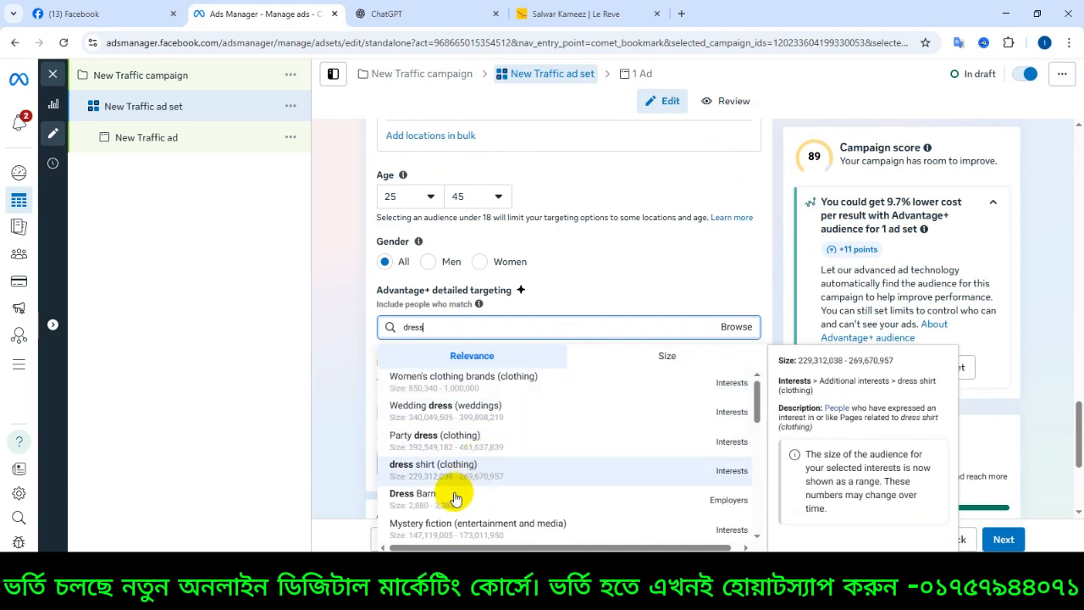
{"action": "left_click", "coordinate": [716, 381]}
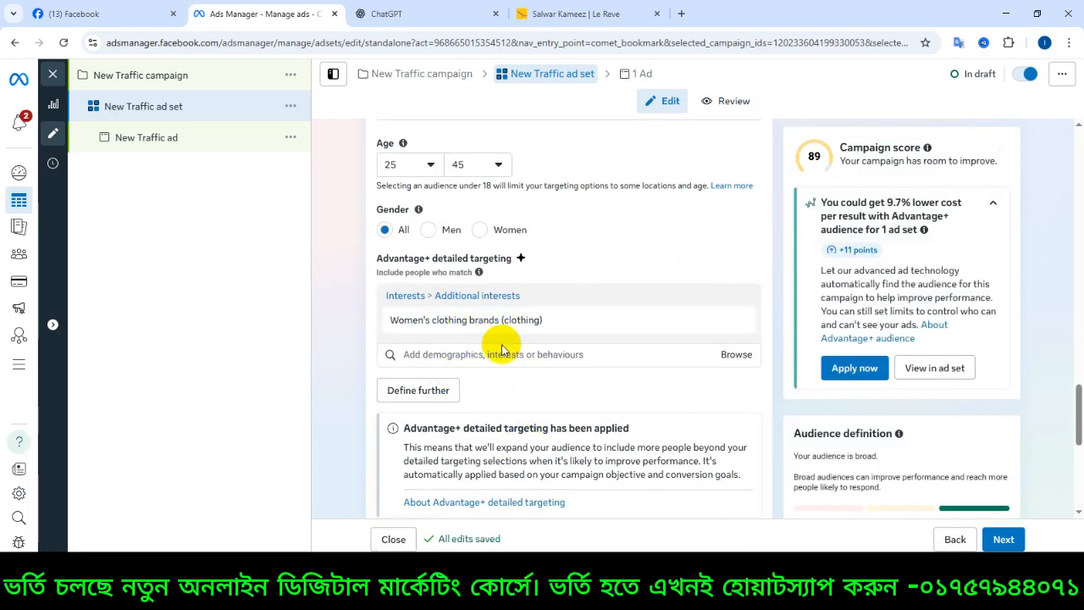
Add the interests Men's clothing (apparel) and kids (children and parenting) to the detailed targeting
{"action": "left_click", "coordinate": [497, 356]}
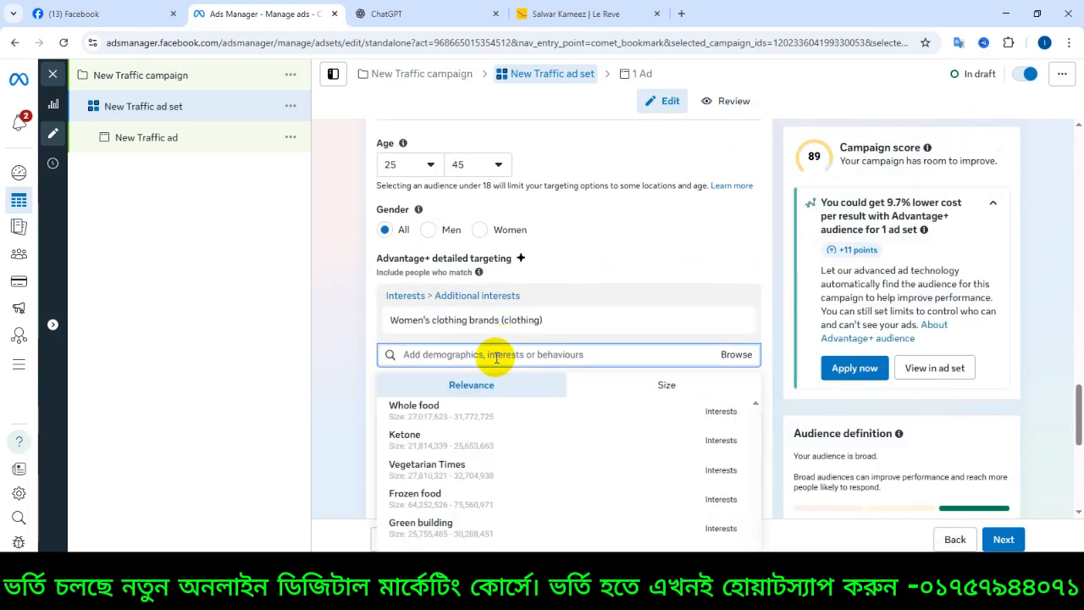
{"action": "type", "text": "men"}
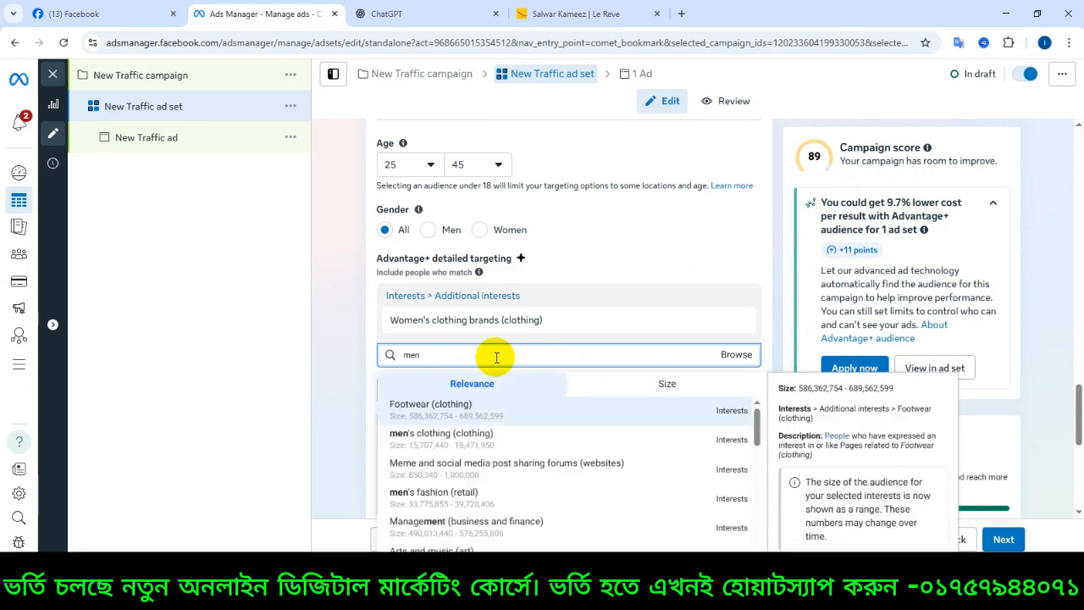
{"action": "left_click", "coordinate": [490, 439]}
{"action": "scroll", "coordinate": [509, 413], "scroll_direction": "up", "scroll_amount": 4}
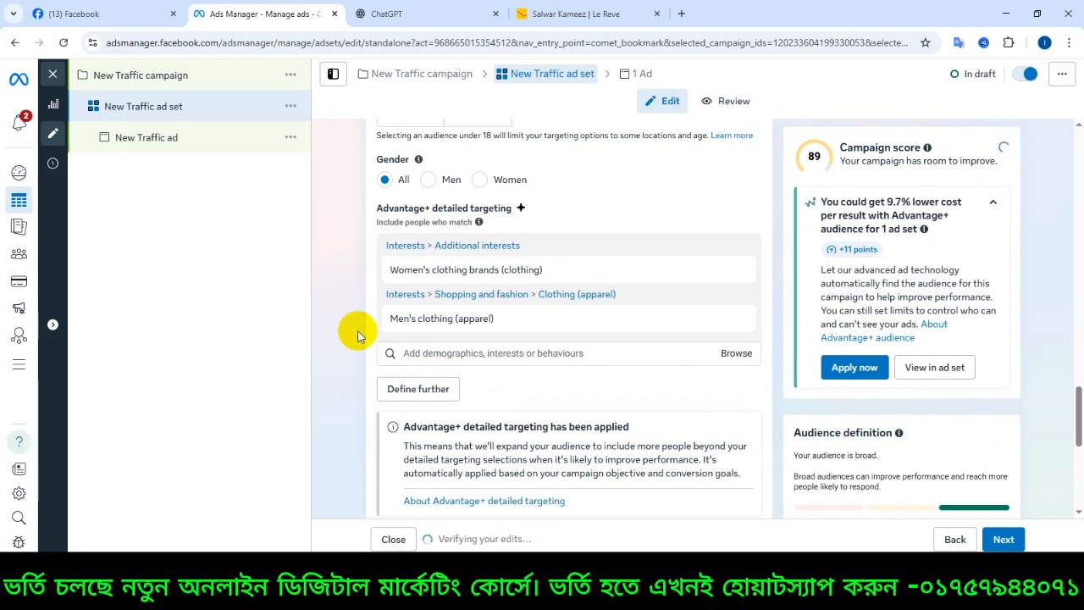
{"action": "left_click", "coordinate": [447, 354]}
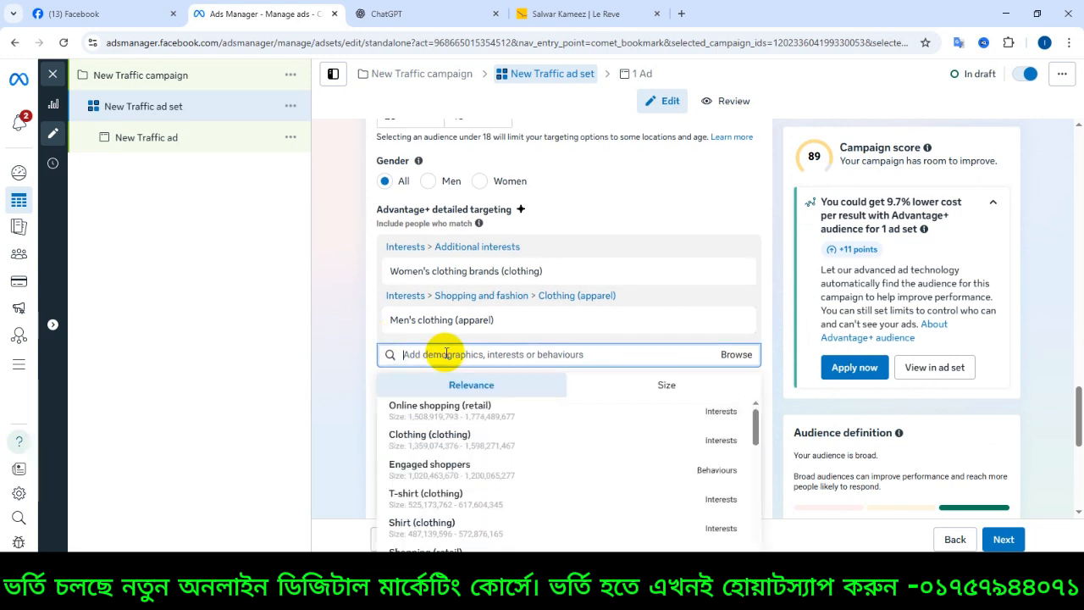
{"action": "type", "text": "kids"}
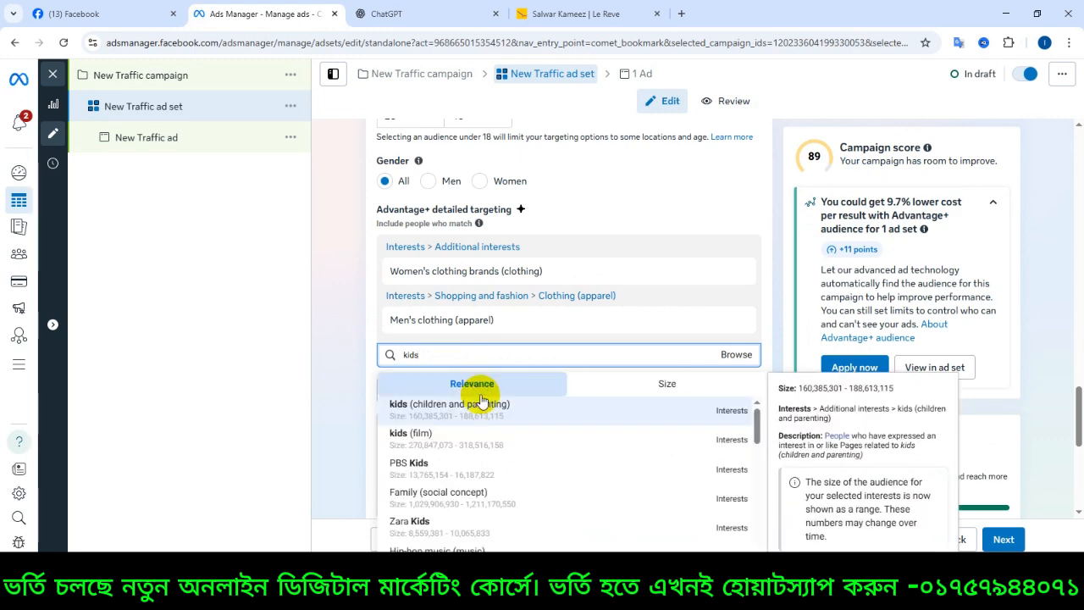
{"action": "left_click", "coordinate": [466, 415]}
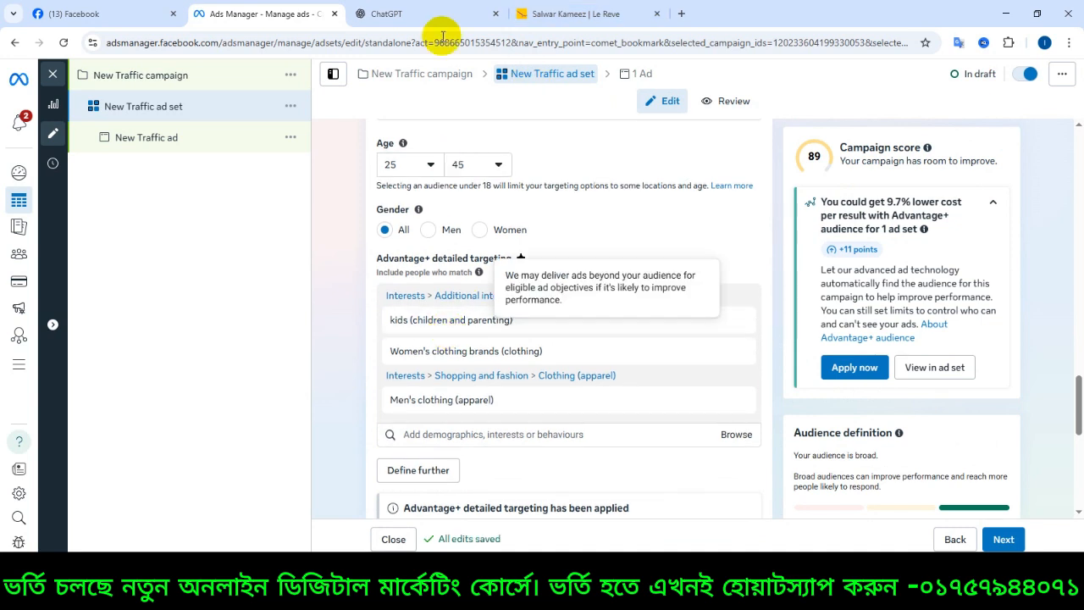
{"action": "mouse_move", "coordinate": [529, 328]}
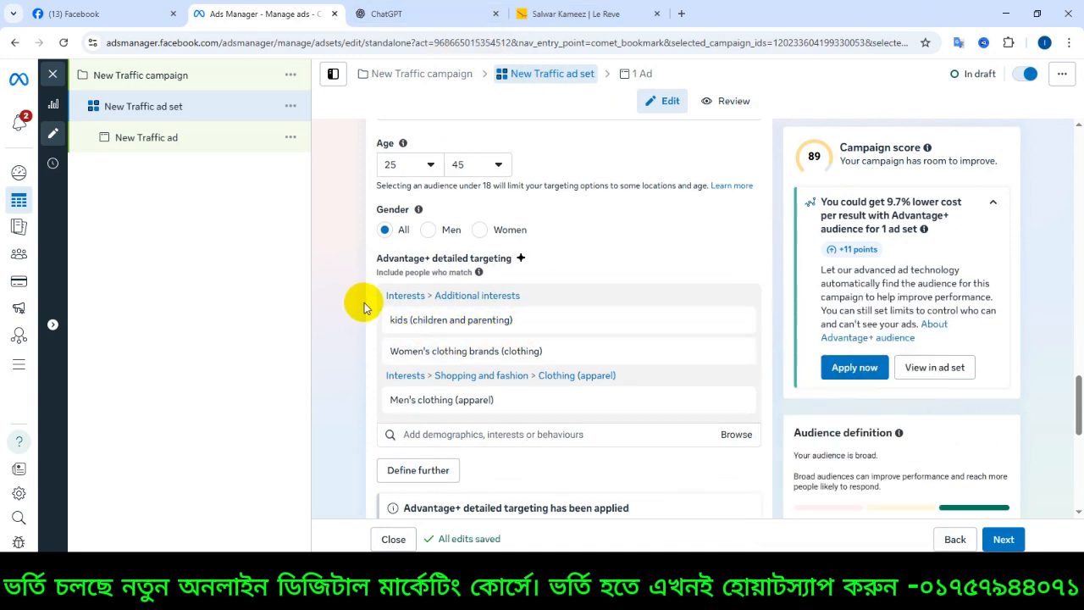
Continue to the ad-level settings of the new traffic ad and turn on the ad preview
{"action": "scroll", "coordinate": [366, 308], "scroll_direction": "down", "scroll_amount": 6}
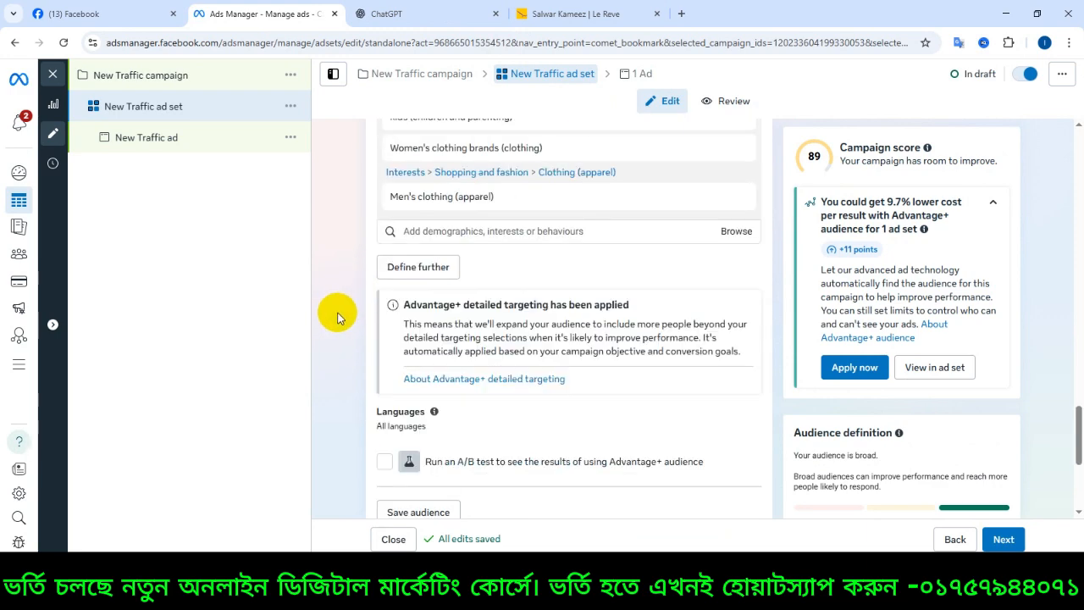
{"action": "left_click", "coordinate": [1004, 538]}
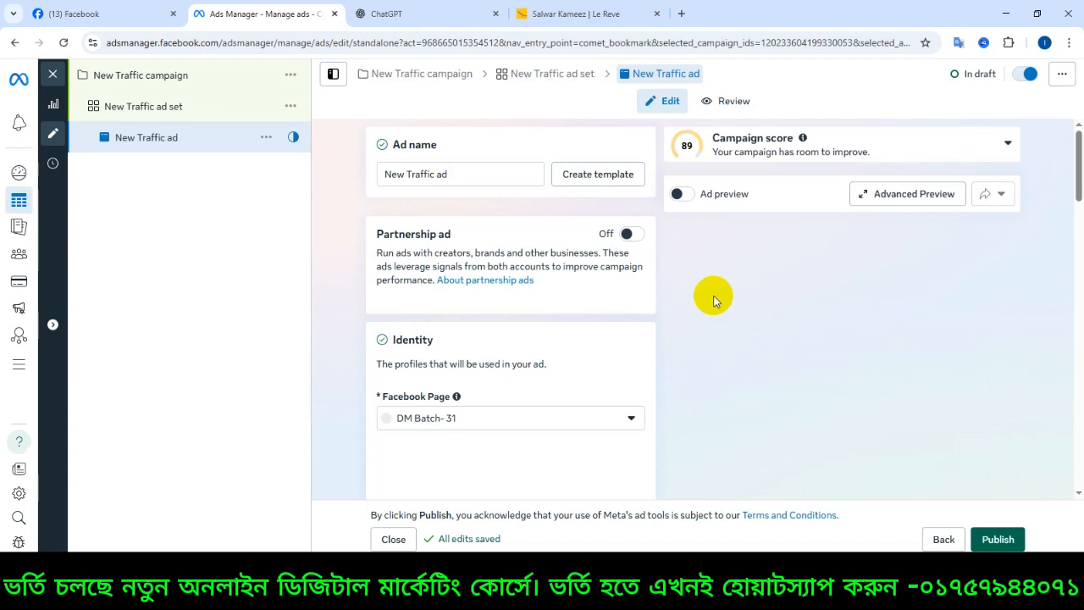
{"action": "left_click", "coordinate": [675, 196]}
Set the ad's creative format to Carousel
{"action": "scroll", "coordinate": [492, 309], "scroll_direction": "down", "scroll_amount": 2}
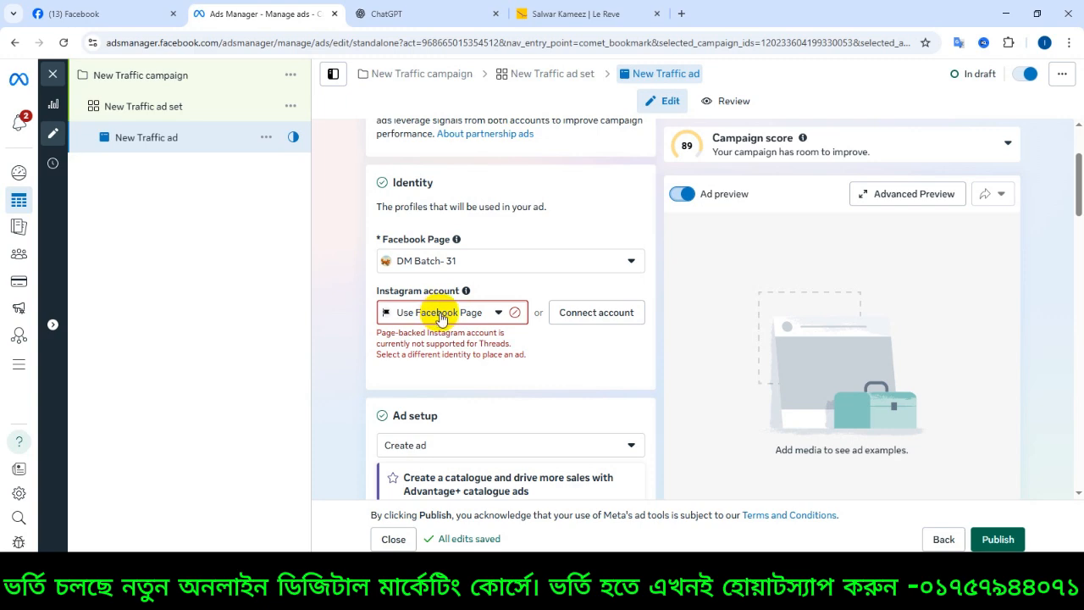
{"action": "scroll", "coordinate": [447, 343], "scroll_direction": "down", "scroll_amount": 6}
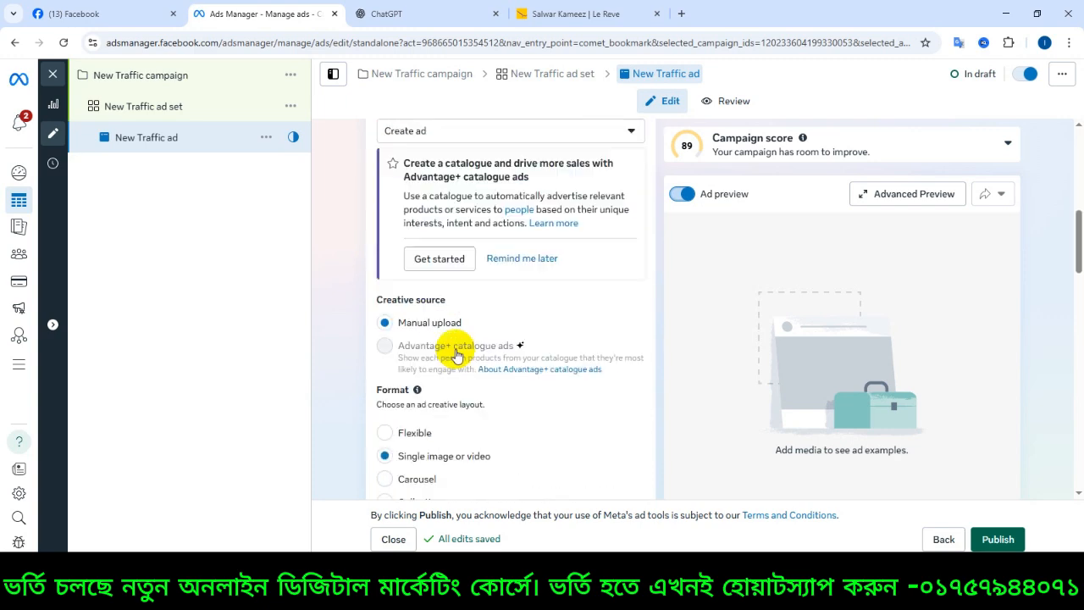
{"action": "scroll", "coordinate": [475, 362], "scroll_direction": "down", "scroll_amount": 1}
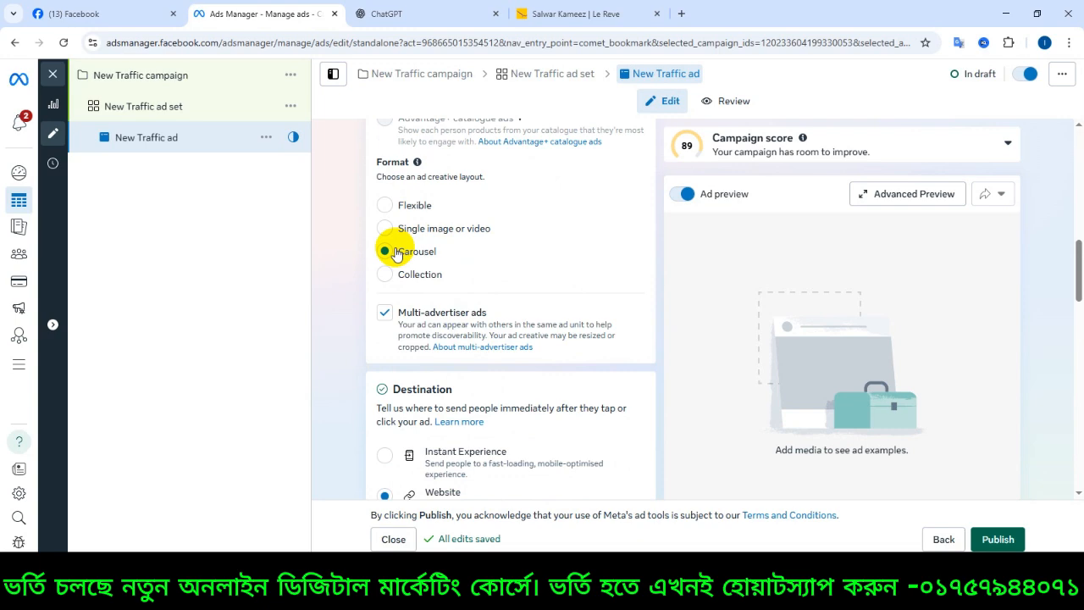
Review the ad's Website destination settings and the product categories on the Le Reve site as the example destination
{"action": "scroll", "coordinate": [390, 251], "scroll_direction": "down", "scroll_amount": 3}
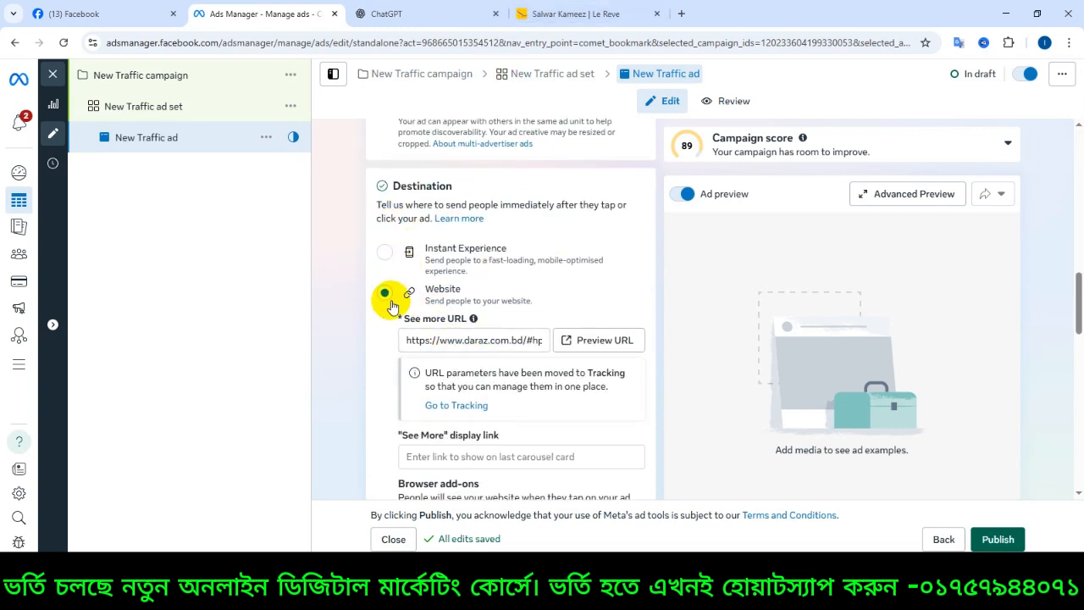
{"action": "left_click", "coordinate": [515, 10]}
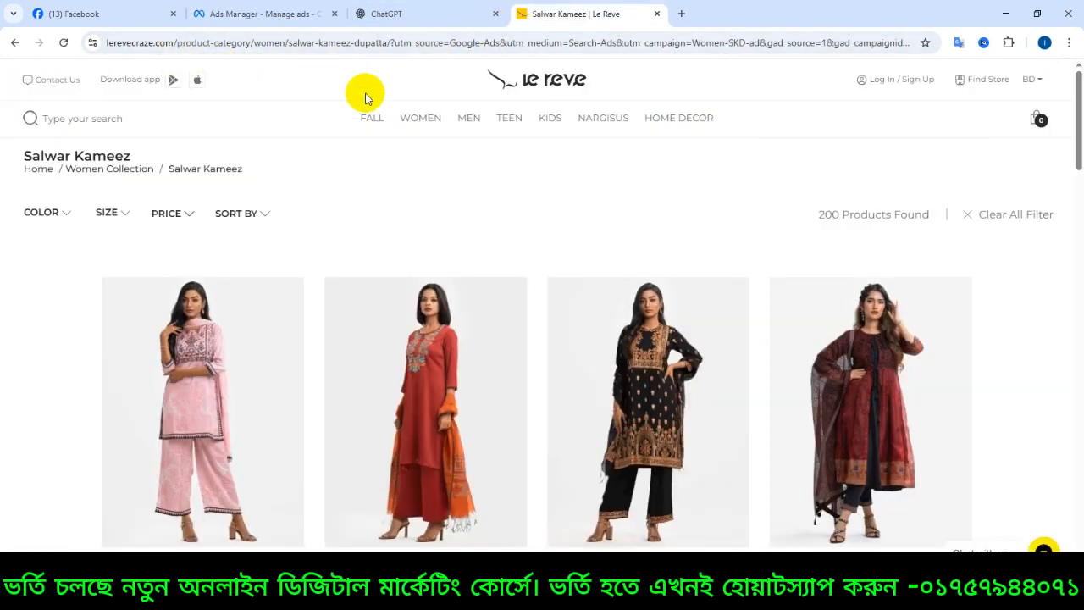
{"action": "mouse_move", "coordinate": [524, 137]}
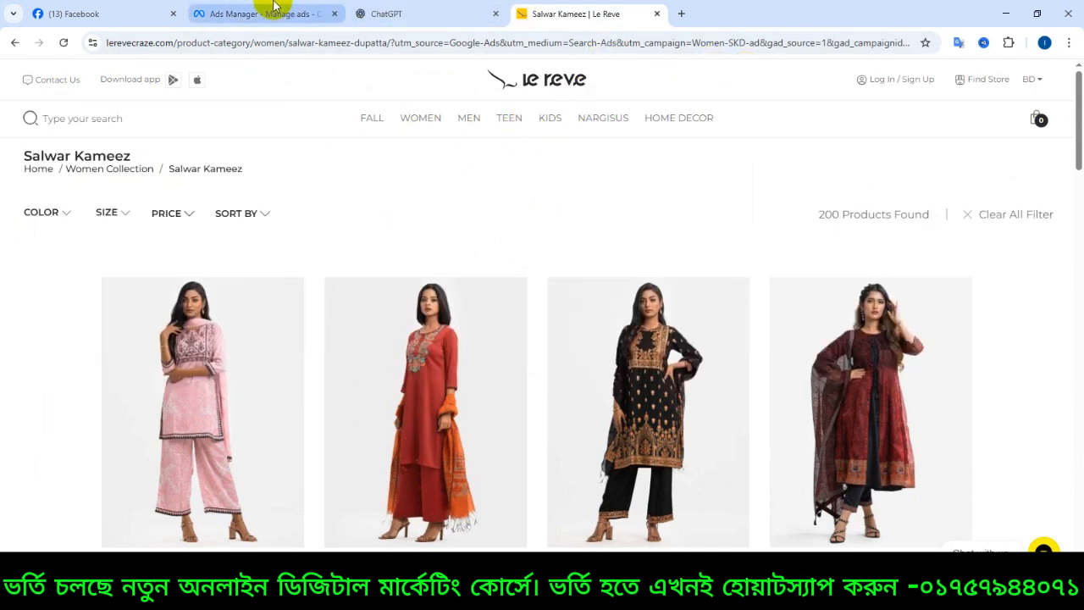
{"action": "mouse_move", "coordinate": [428, 123]}
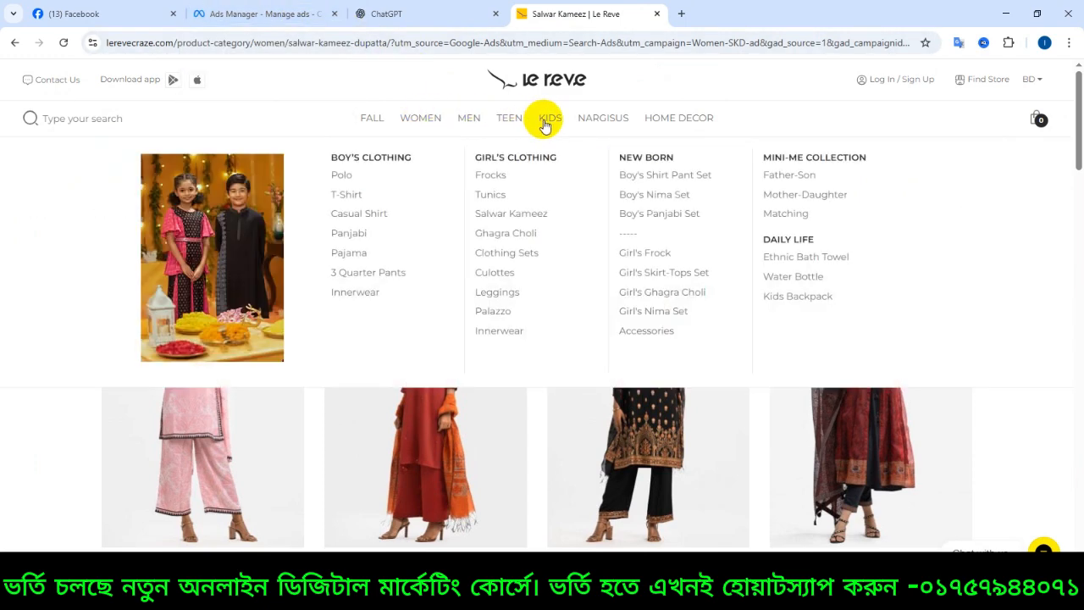
{"action": "left_click", "coordinate": [259, 14]}
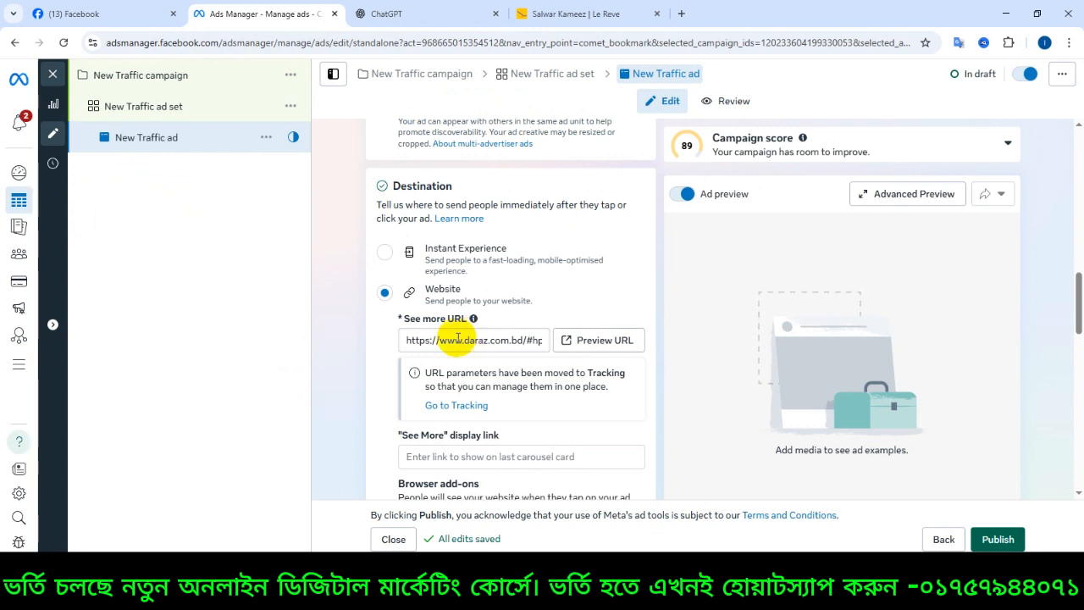
Add the watch image Untitled design from the account images as the first carousel card
{"action": "scroll", "coordinate": [381, 334], "scroll_direction": "down", "scroll_amount": 6}
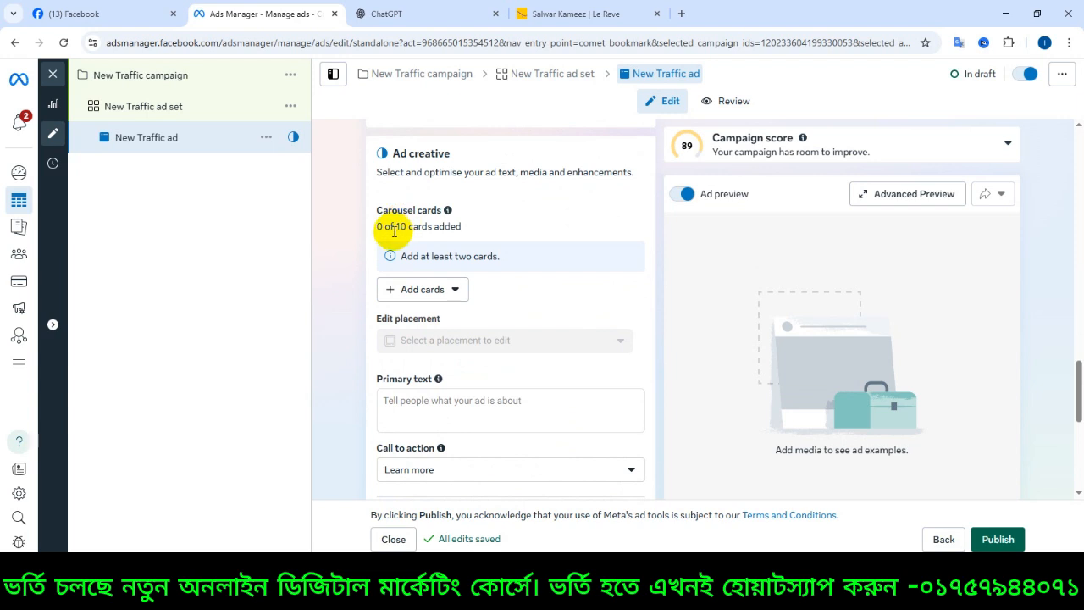
{"action": "left_click", "coordinate": [407, 287]}
{"action": "left_click", "coordinate": [415, 327]}
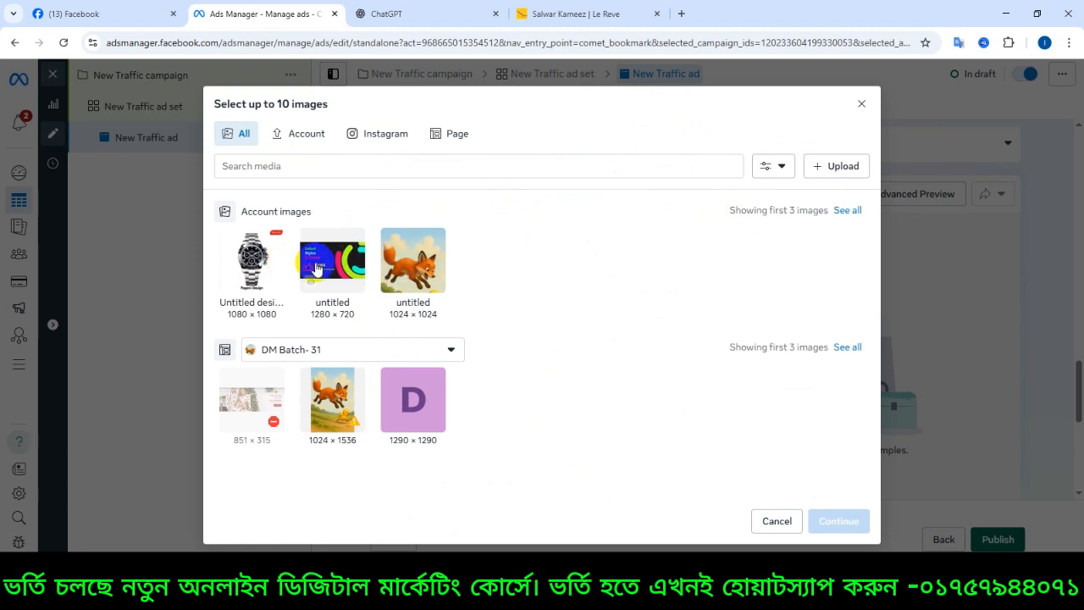
{"action": "left_click", "coordinate": [263, 256]}
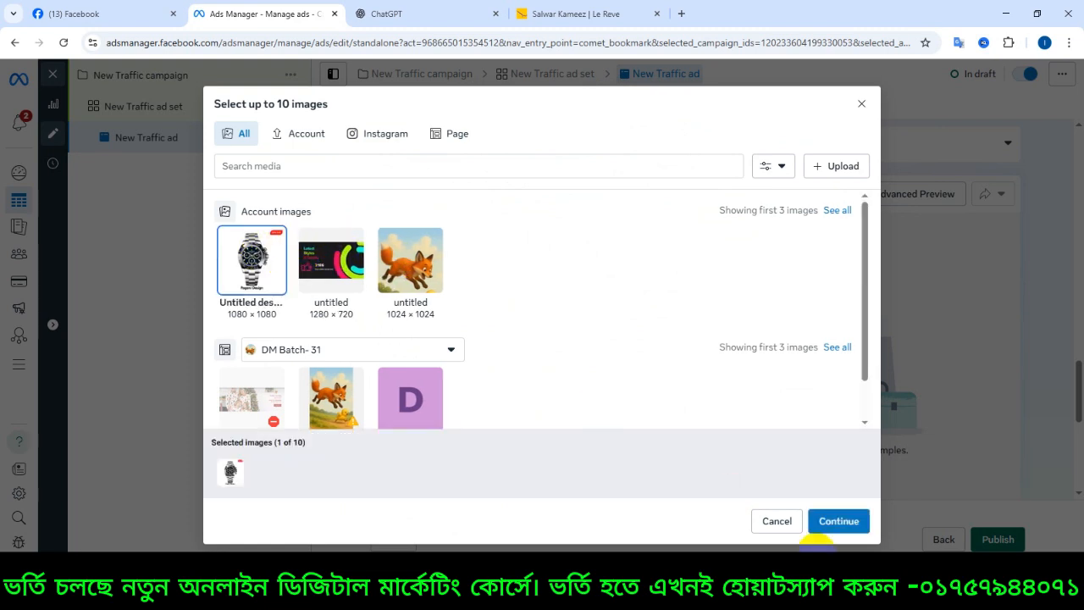
{"action": "left_click", "coordinate": [839, 521]}
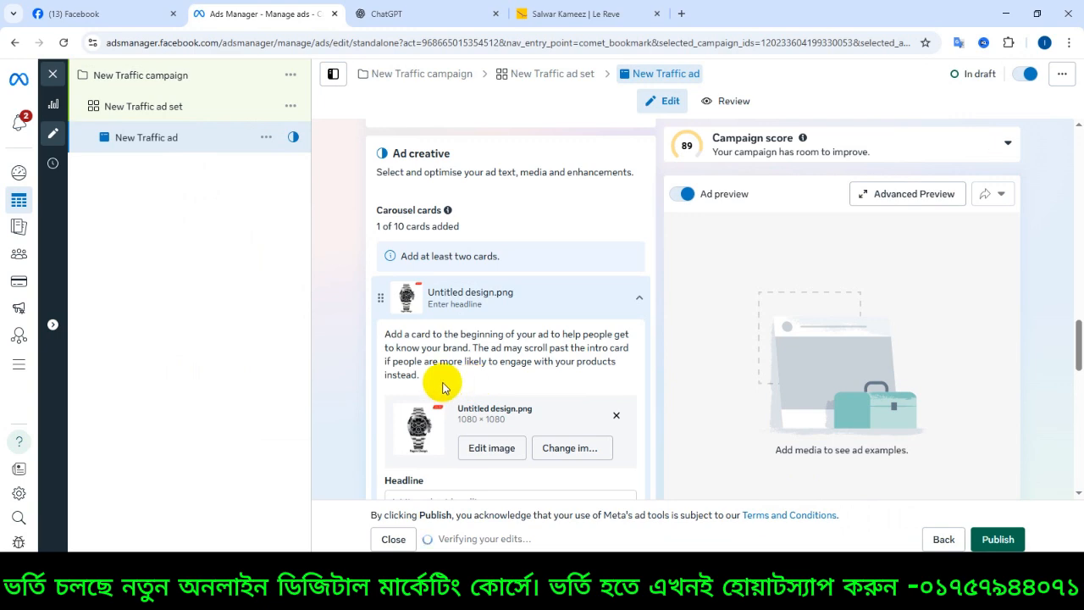
Copy the product name from the first Salwar Kameez page on Le Reve and set the first card's headline to Salwar Kameez
{"action": "left_click", "coordinate": [569, 10]}
{"action": "left_click", "coordinate": [204, 389]}
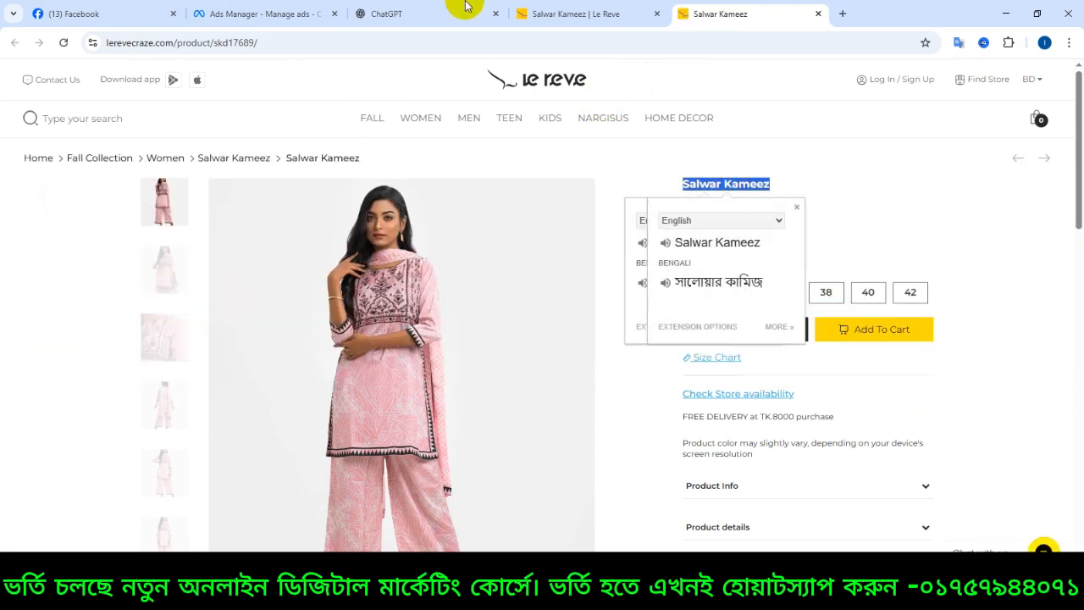
{"action": "left_click", "coordinate": [254, 14]}
{"action": "scroll", "coordinate": [449, 411], "scroll_direction": "down", "scroll_amount": 1}
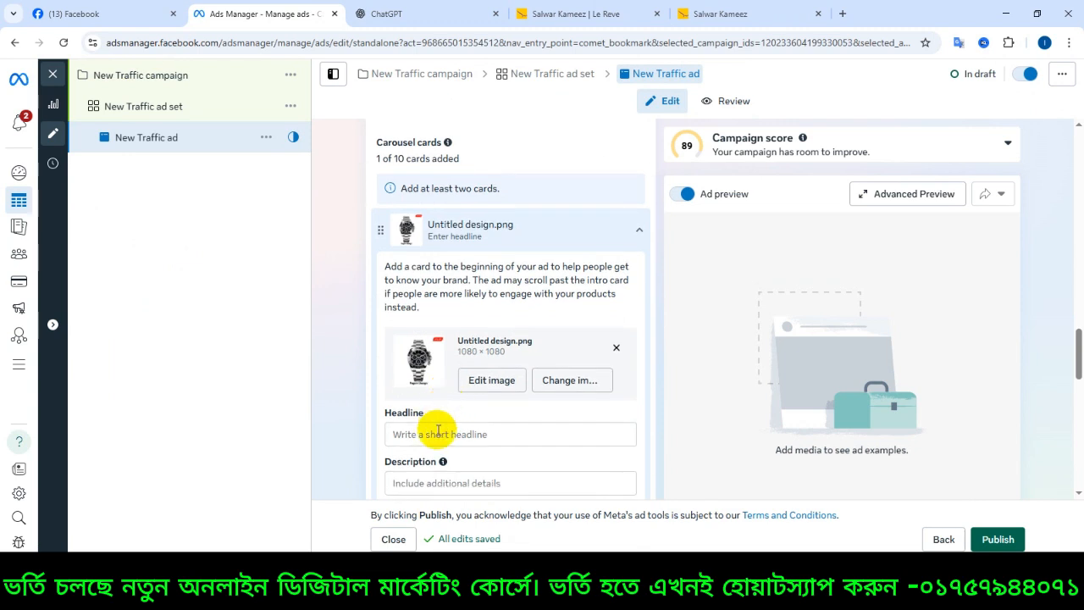
{"action": "left_click", "coordinate": [437, 432]}
{"action": "scroll", "coordinate": [437, 432], "scroll_direction": "down", "scroll_amount": 3}
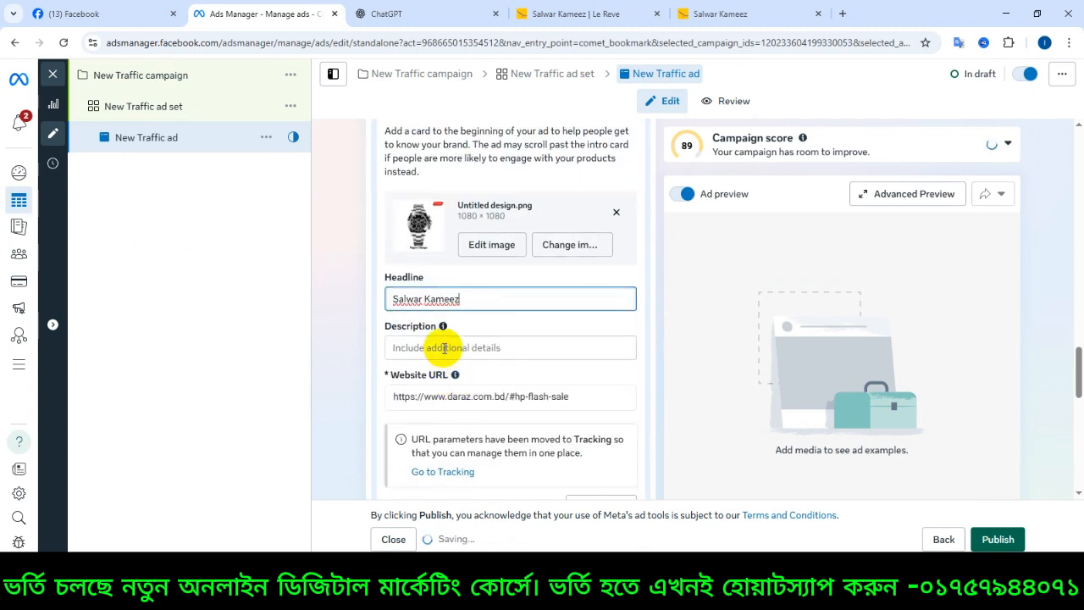
{"action": "left_click", "coordinate": [444, 347]}
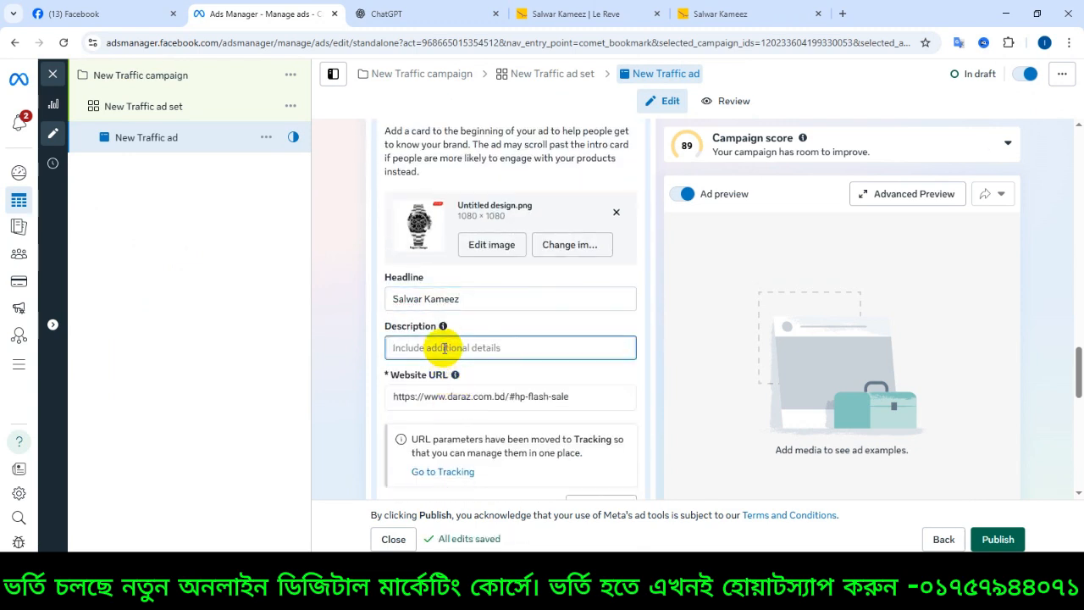
{"action": "left_click", "coordinate": [453, 397]}
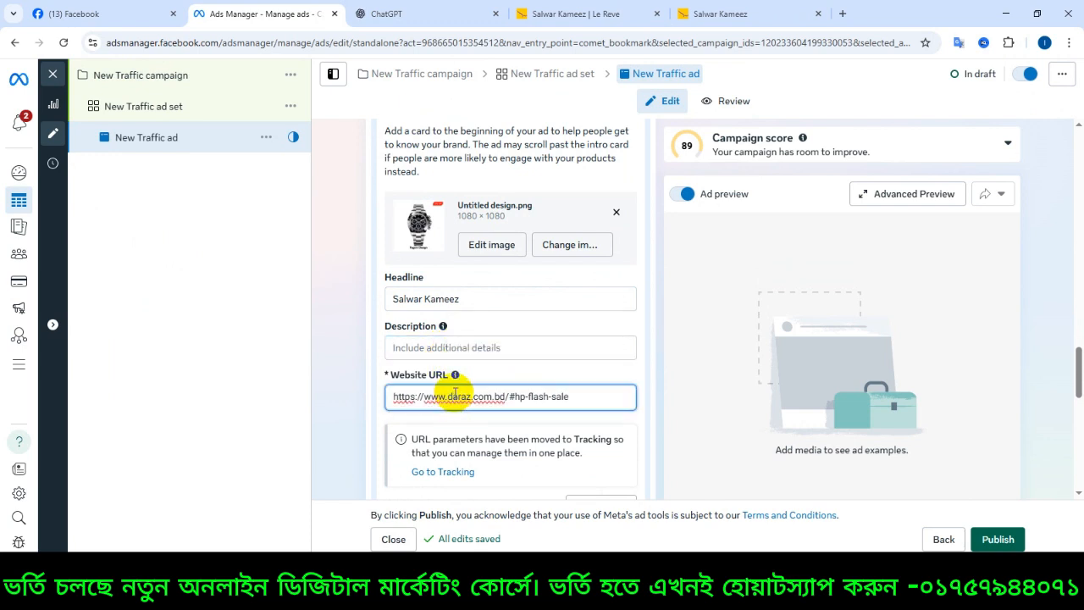
{"action": "left_click", "coordinate": [708, 14]}
{"action": "left_click", "coordinate": [269, 38]}
{"action": "key", "text": "ctrl+c"}
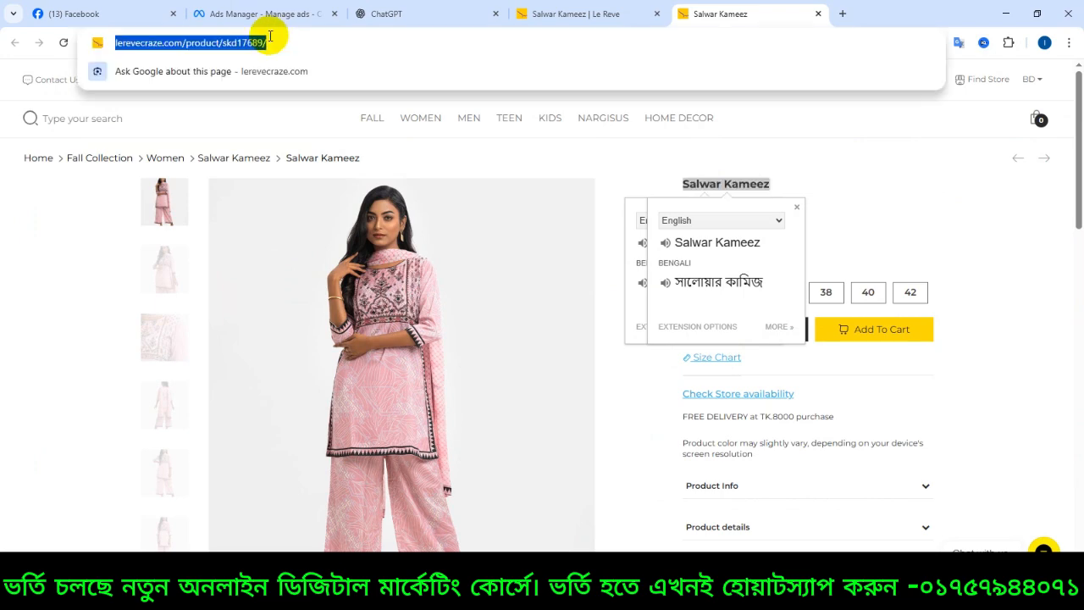
{"action": "left_click", "coordinate": [273, 13]}
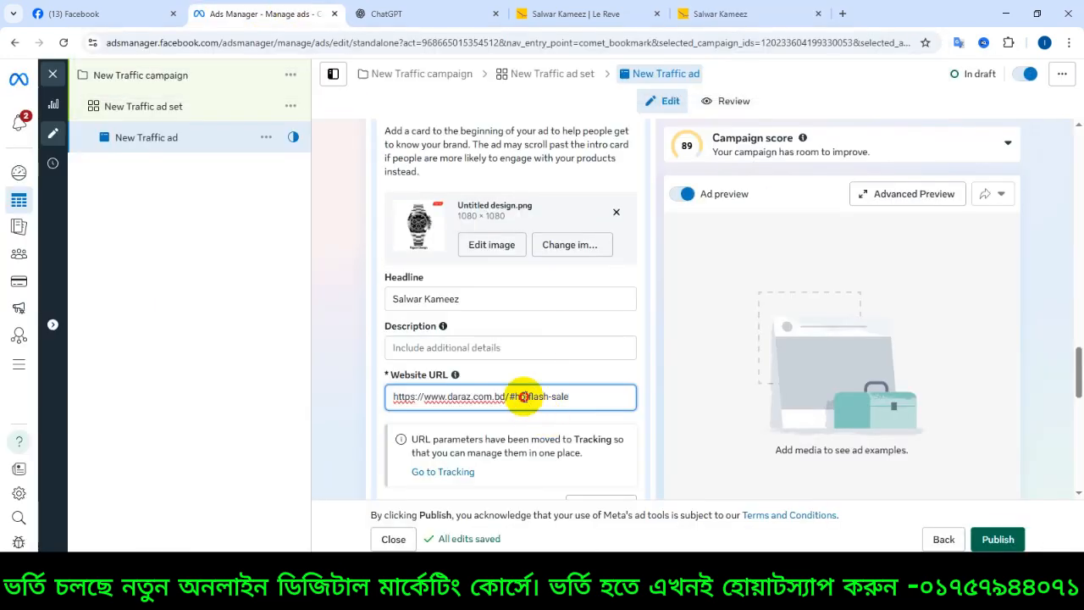
{"action": "triple_click", "coordinate": [523, 396]}
{"action": "key", "text": "ctrl+v"}
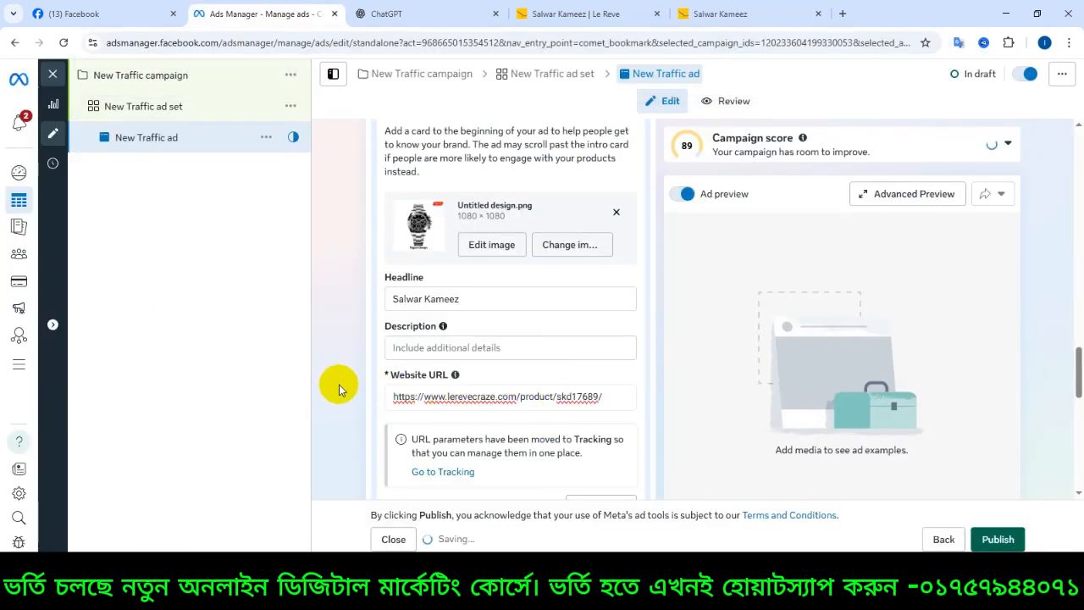
Look over the Salwar Kameez listing on Le Reve for further products and return to the ad's card settings
{"action": "scroll", "coordinate": [339, 385], "scroll_direction": "down", "scroll_amount": 2}
{"action": "scroll", "coordinate": [340, 394], "scroll_direction": "down", "scroll_amount": 1}
{"action": "left_click", "coordinate": [398, 356]}
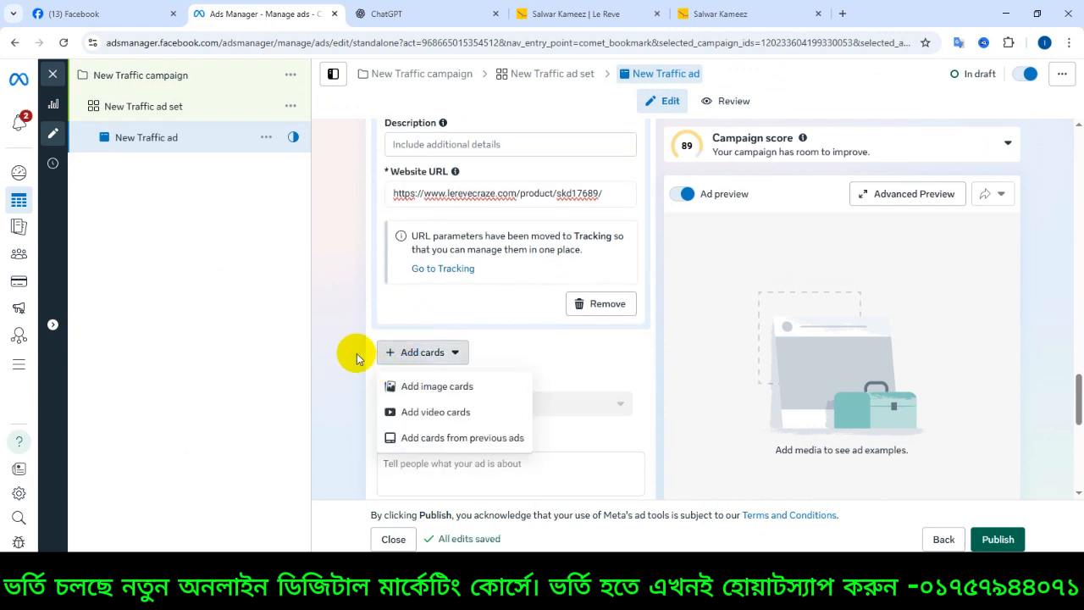
{"action": "left_click", "coordinate": [357, 359]}
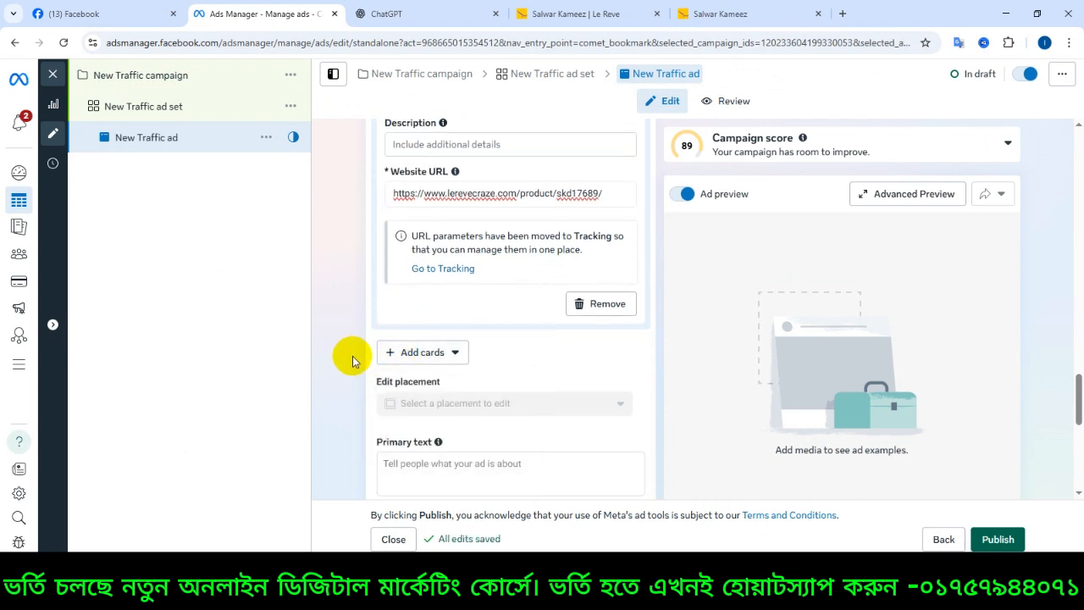
{"action": "left_click", "coordinate": [726, 14]}
{"action": "left_click", "coordinate": [552, 12]}
{"action": "left_click", "coordinate": [423, 12]}
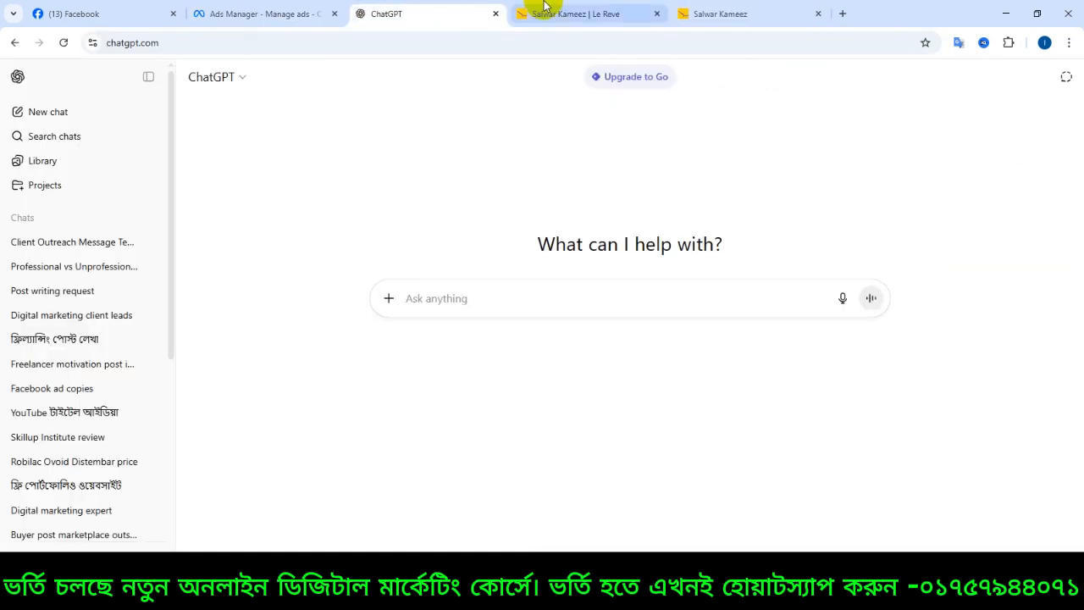
{"action": "left_click", "coordinate": [528, 12]}
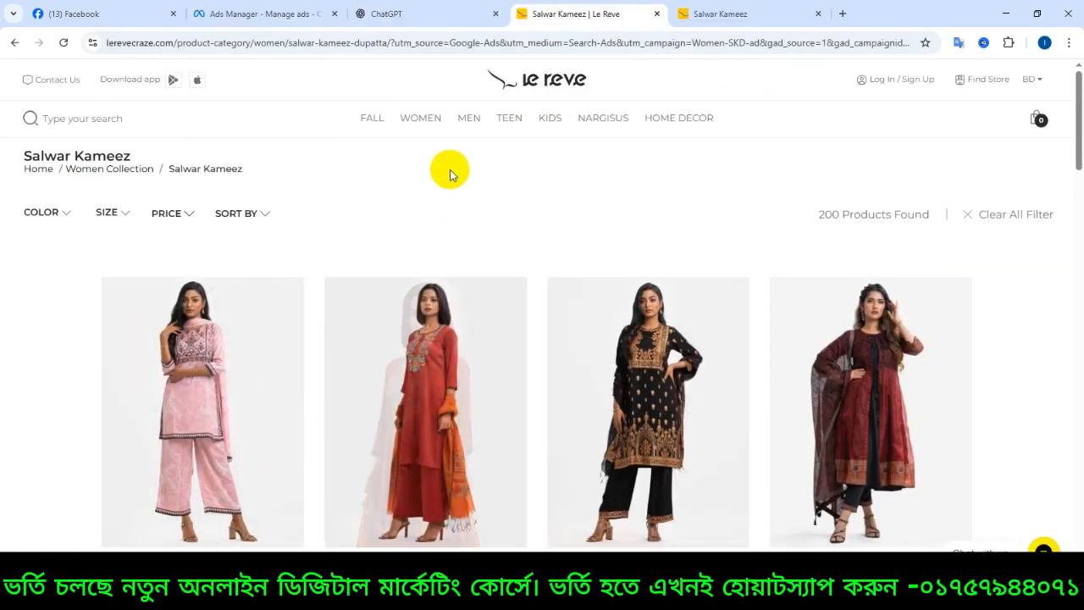
{"action": "mouse_move", "coordinate": [559, 125]}
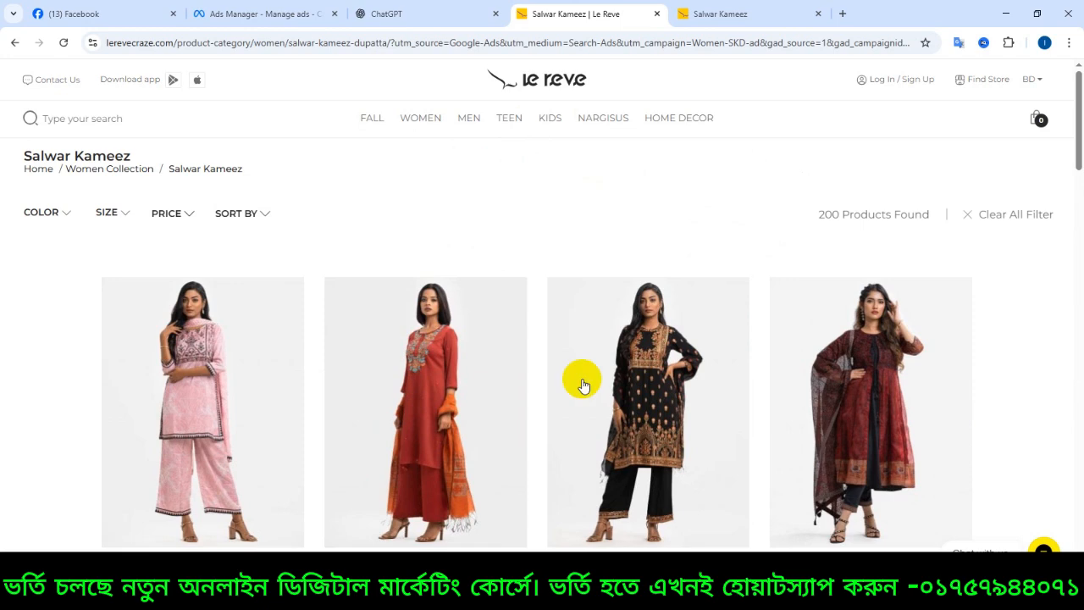
{"action": "left_click", "coordinate": [270, 9]}
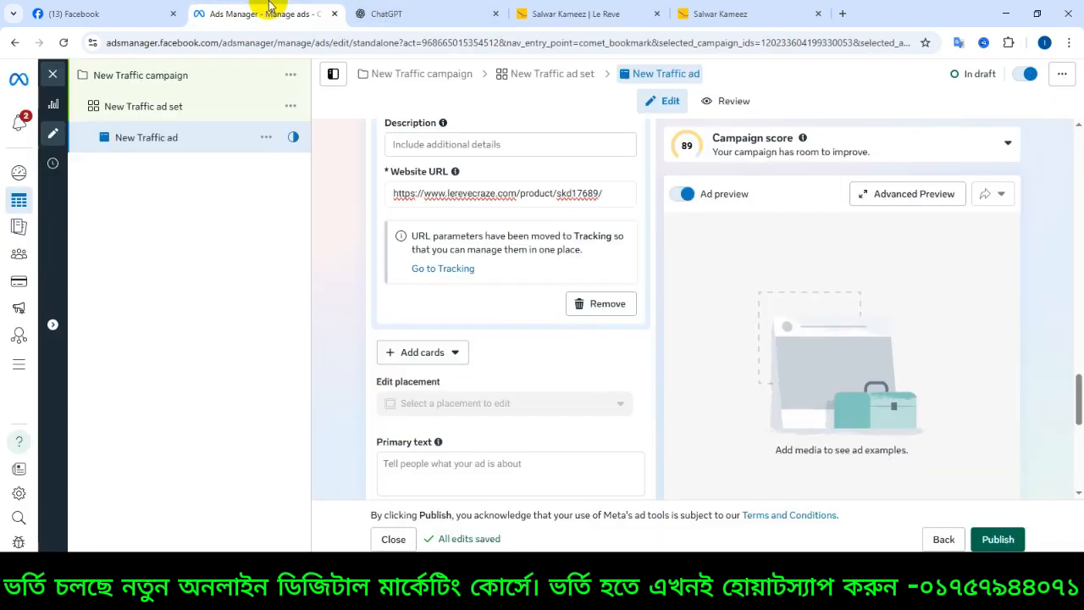
Add the 1024 × 1024 fox image from the account images as the second carousel card
{"action": "left_click", "coordinate": [420, 352]}
{"action": "left_click", "coordinate": [434, 386]}
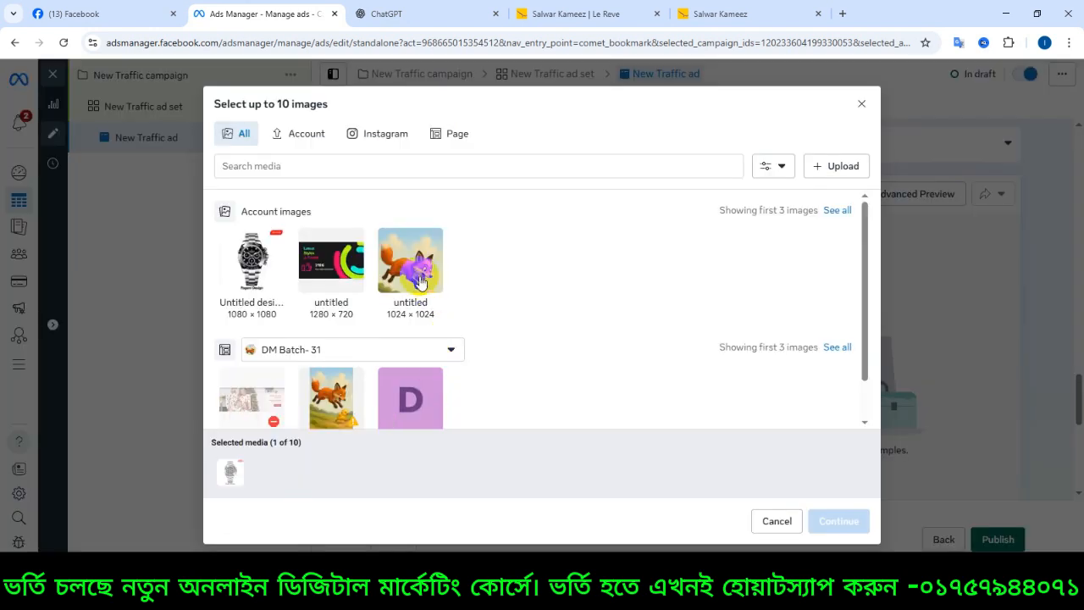
{"action": "left_click", "coordinate": [407, 263]}
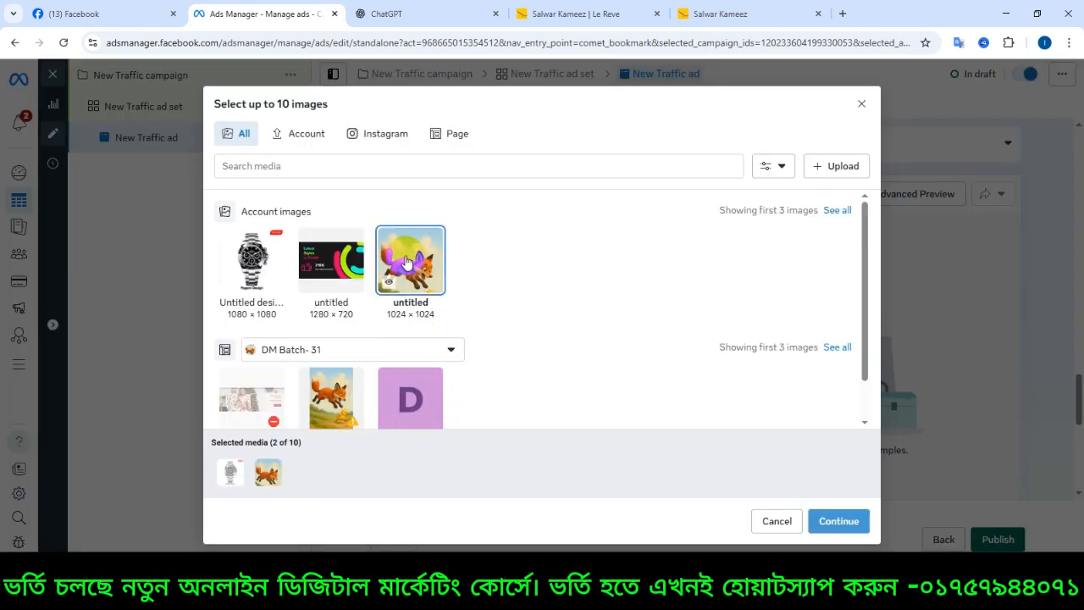
{"action": "left_click", "coordinate": [826, 523]}
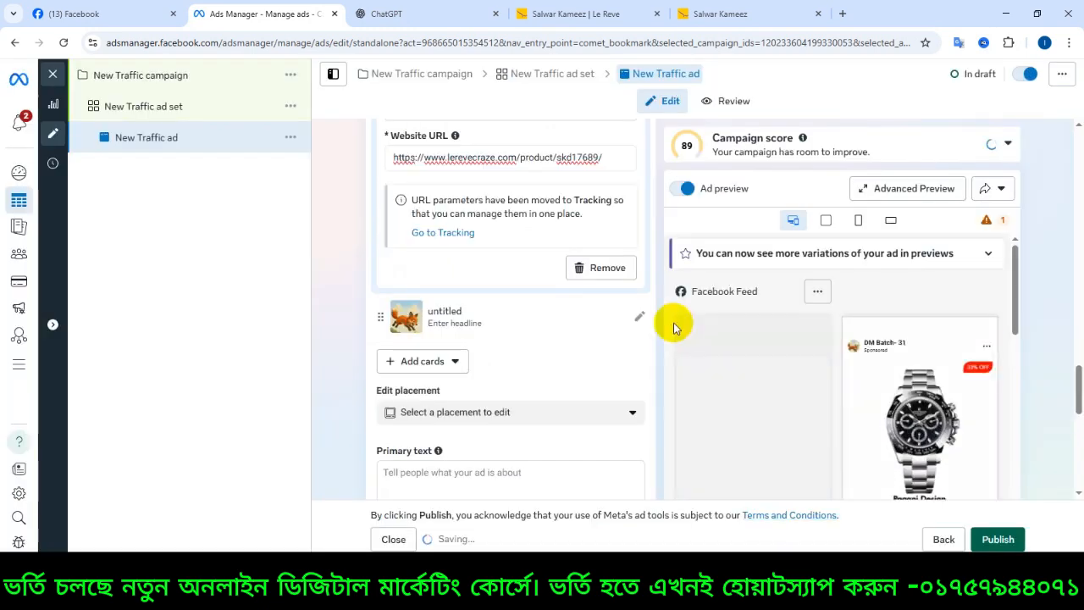
Open the Black Cotton Short Sleeve T-Shirt from Le Reve's men's category and copy its product name
{"action": "left_click", "coordinate": [560, 14]}
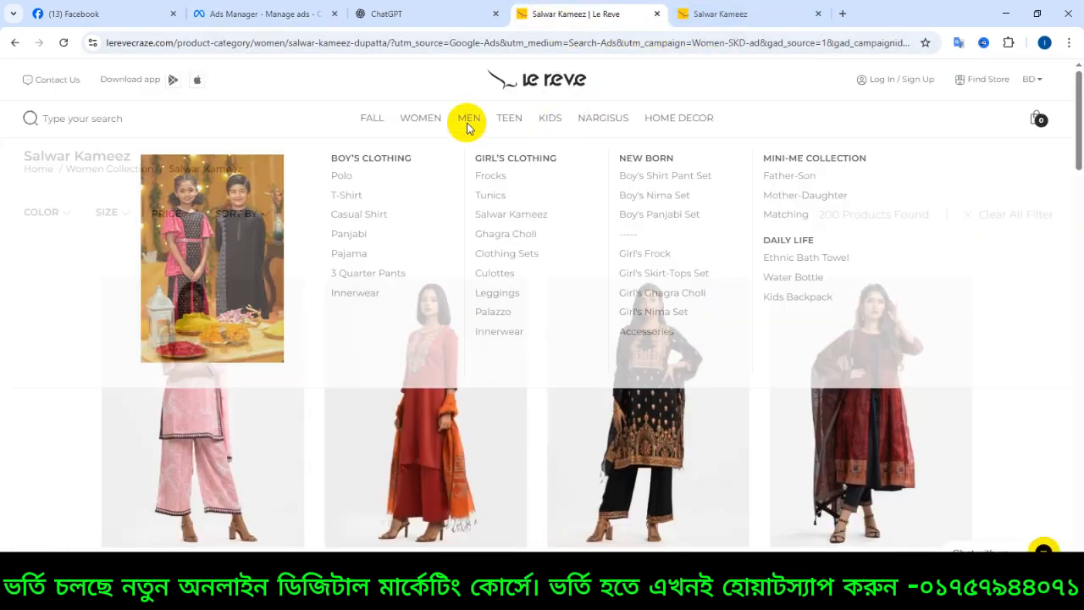
{"action": "left_click", "coordinate": [464, 120]}
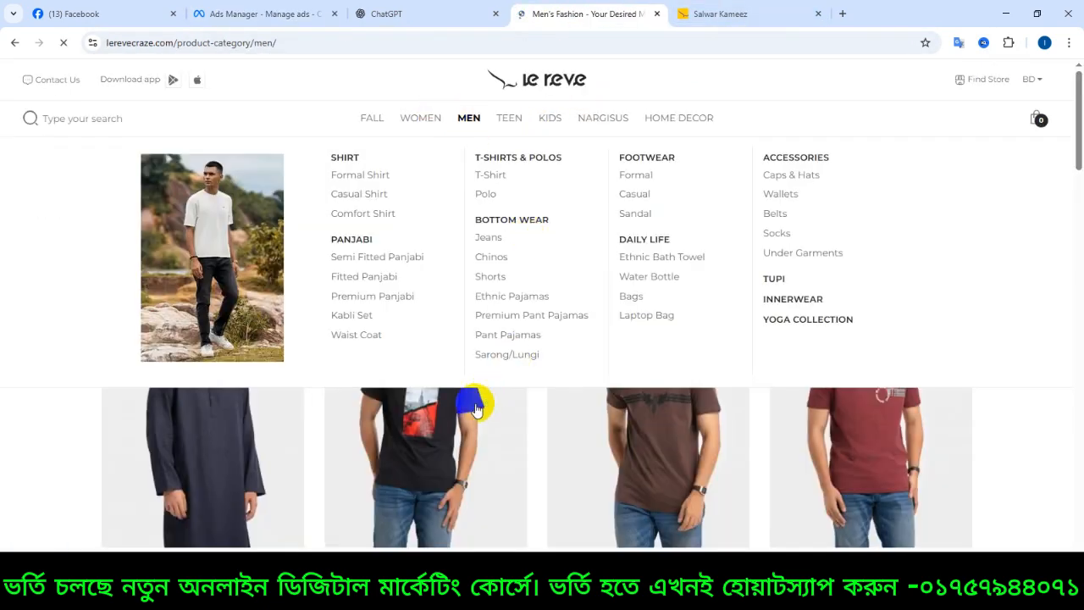
{"action": "left_click", "coordinate": [450, 380]}
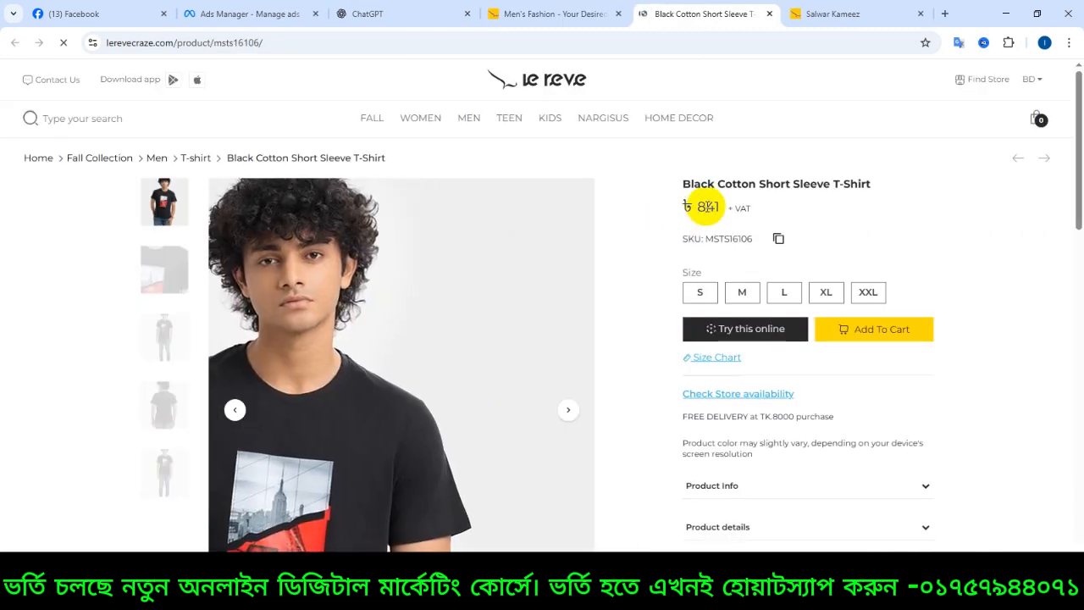
{"action": "triple_click", "coordinate": [735, 183]}
{"action": "key", "text": "ctrl+c"}
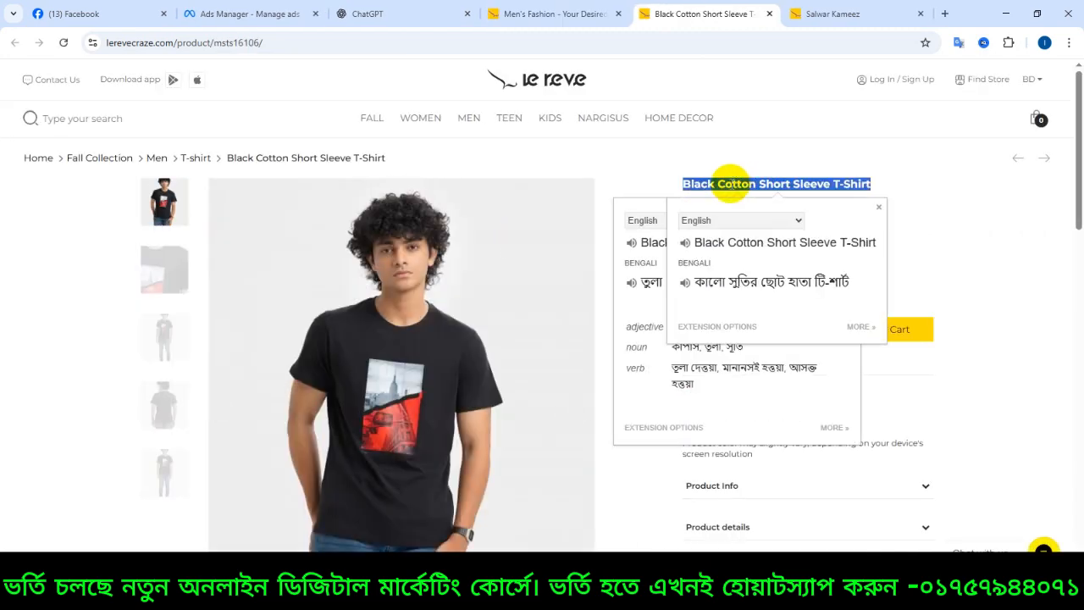
Open the fox image card in Ads Manager for editing and set its headline to Black Cotton Short Sleeve T-Shirt
{"action": "left_click", "coordinate": [227, 24]}
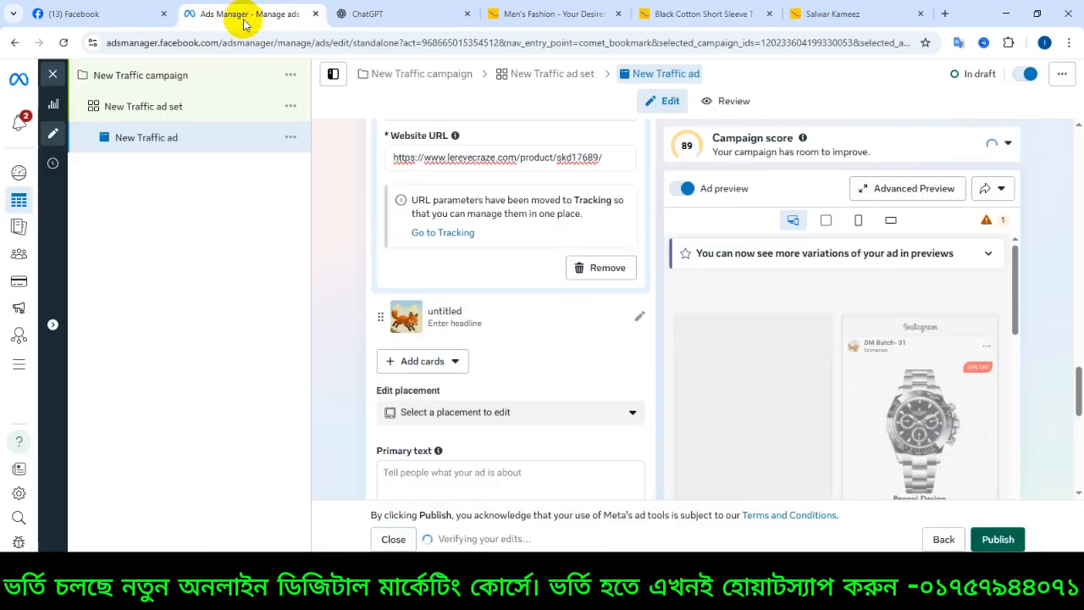
{"action": "left_click", "coordinate": [640, 322]}
{"action": "scroll", "coordinate": [487, 254], "scroll_direction": "up", "scroll_amount": 1}
{"action": "left_click", "coordinate": [456, 173]}
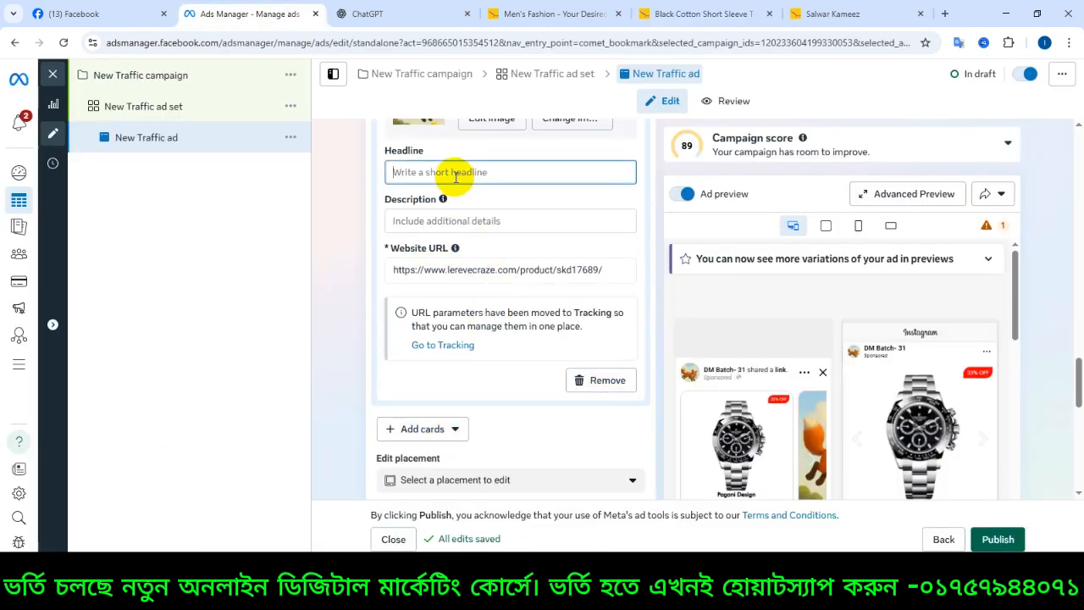
{"action": "key", "text": "ctrl+v"}
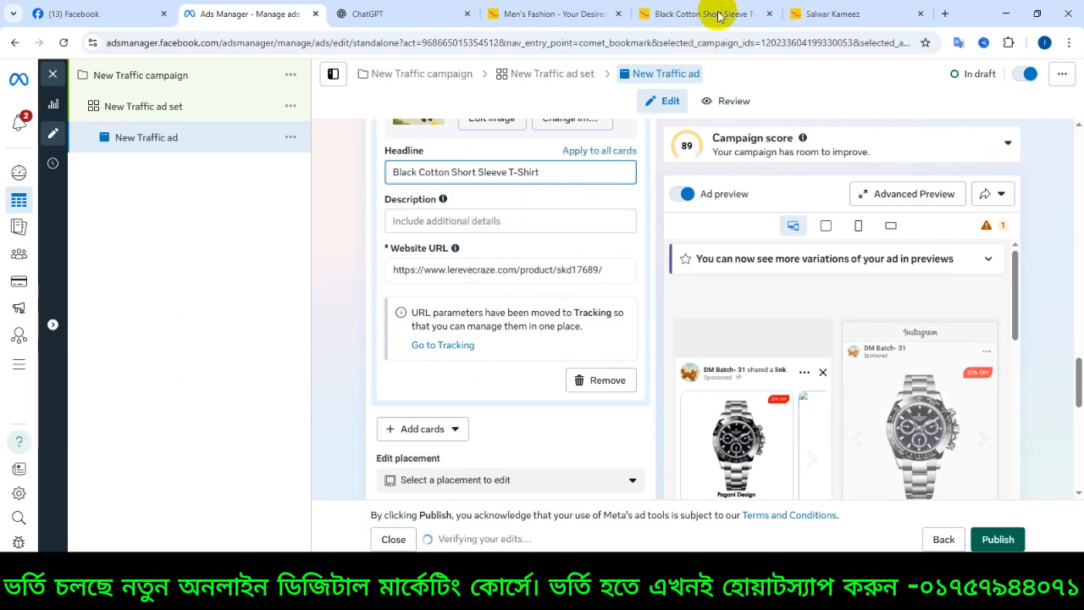
{"action": "left_click", "coordinate": [833, 14]}
{"action": "left_click", "coordinate": [703, 14]}
{"action": "left_click", "coordinate": [276, 47]}
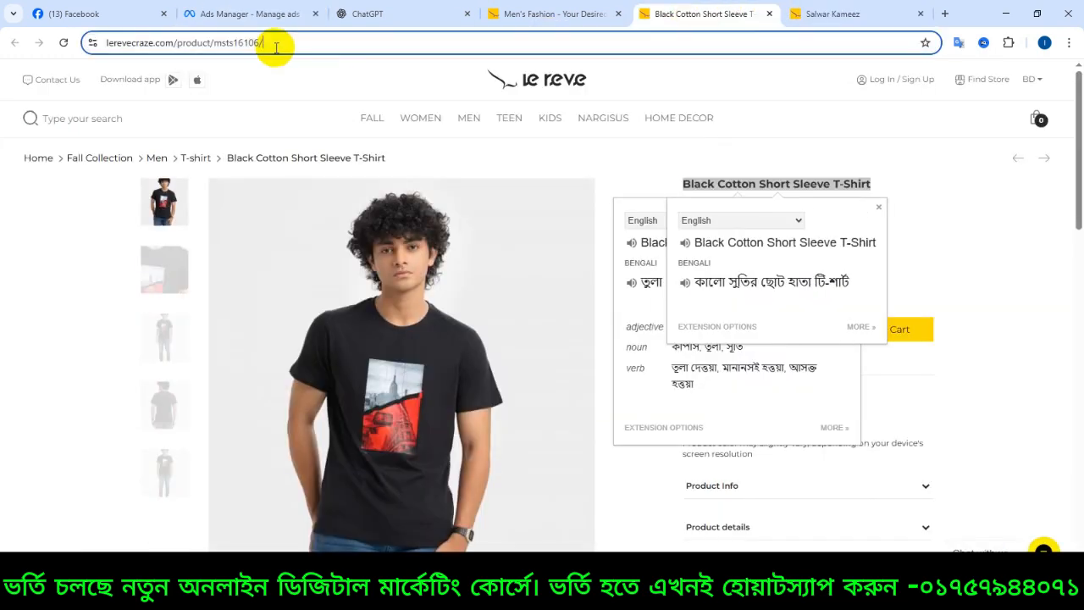
{"action": "key", "text": "ctrl+a"}
{"action": "left_click", "coordinate": [246, 13]}
{"action": "double_click", "coordinate": [505, 269]}
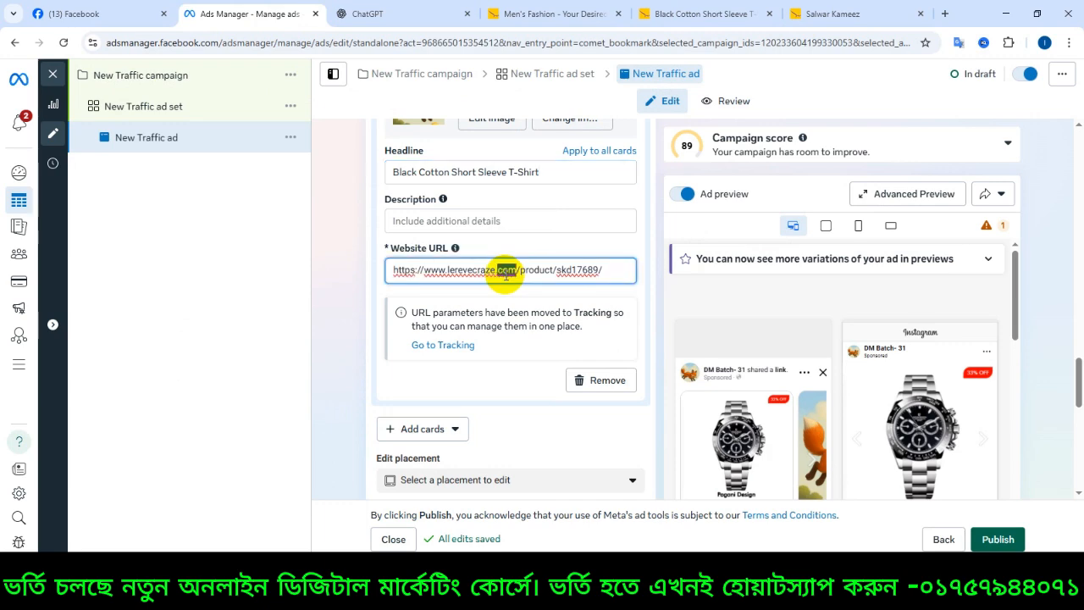
{"action": "key", "text": "ctrl+a"}
{"action": "key", "text": "ctrl+v"}
{"action": "left_click", "coordinate": [819, 12]}
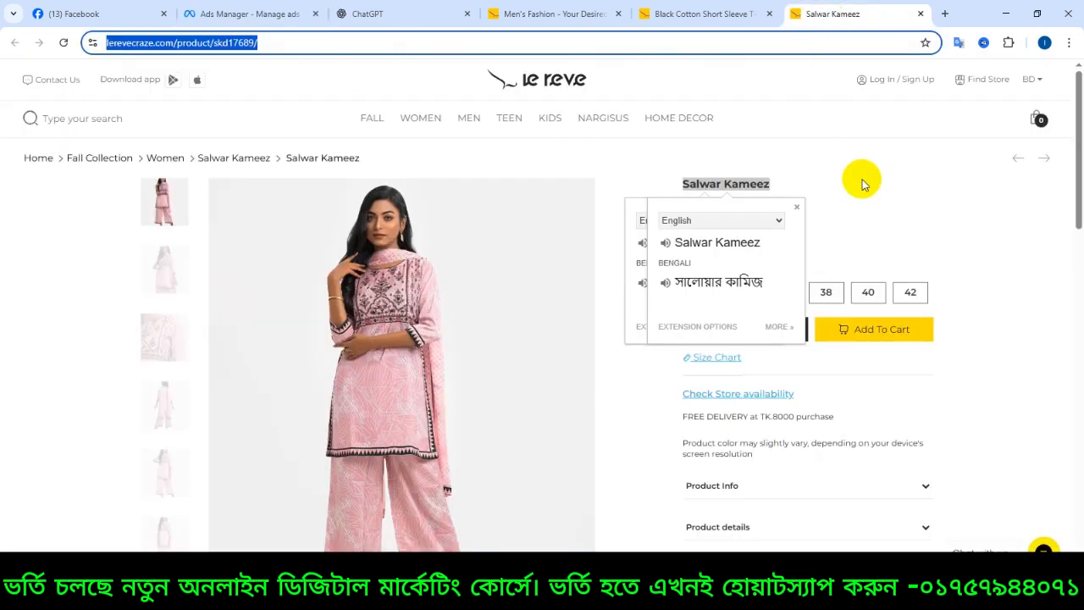
{"action": "left_click", "coordinate": [847, 186]}
{"action": "scroll", "coordinate": [780, 240], "scroll_direction": "down", "scroll_amount": 3}
{"action": "left_click", "coordinate": [307, 20]}
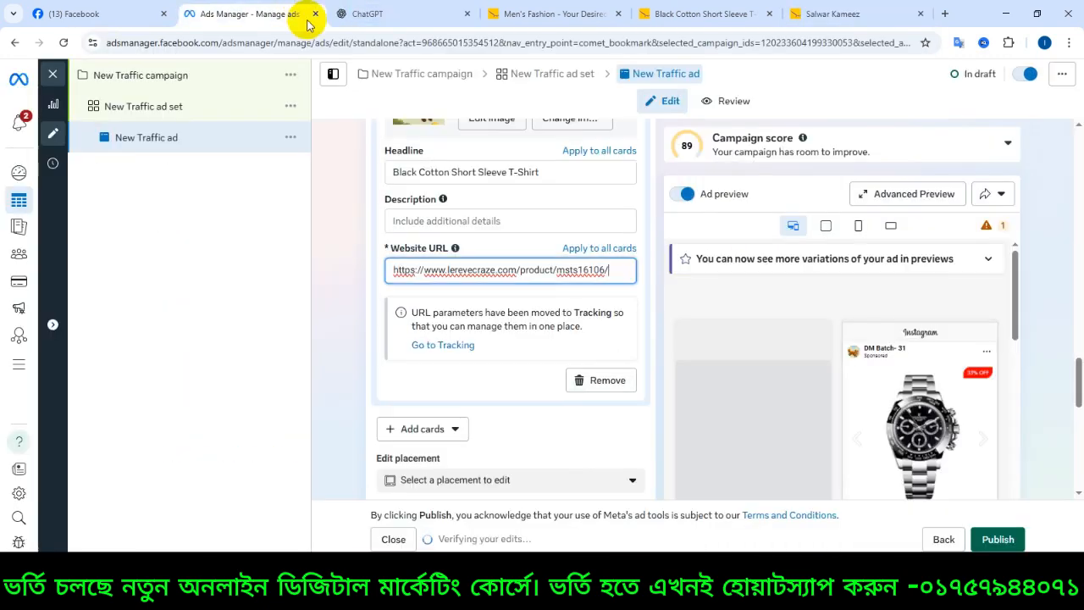
Review the primary text, call to action and creative enhancement settings together with the carousel card previews
{"action": "scroll", "coordinate": [412, 314], "scroll_direction": "down", "scroll_amount": 3}
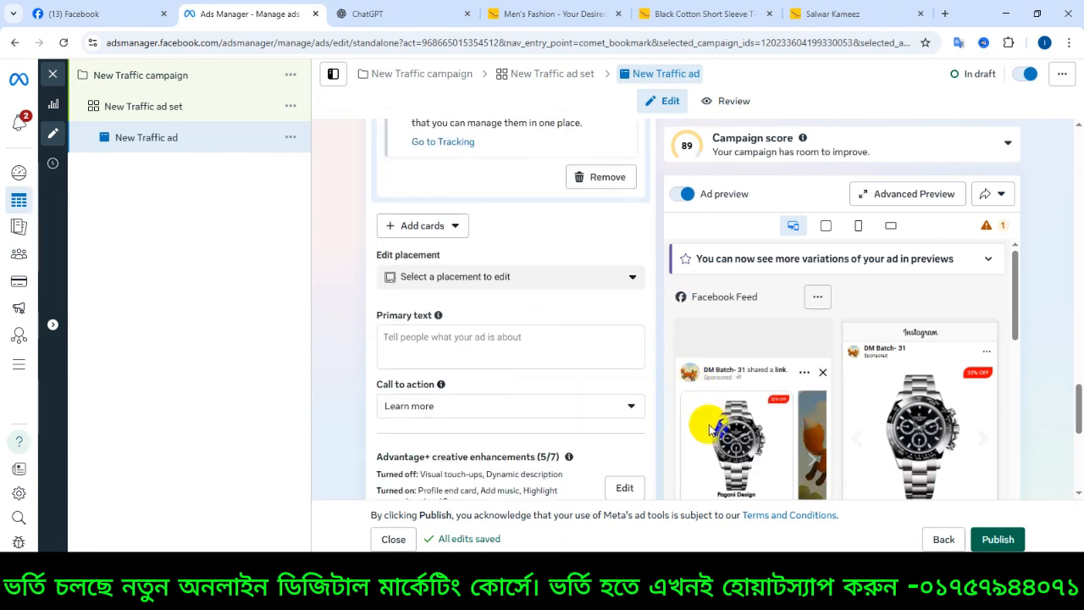
{"action": "scroll", "coordinate": [710, 430], "scroll_direction": "down", "scroll_amount": 2}
{"action": "left_click", "coordinate": [448, 348]}
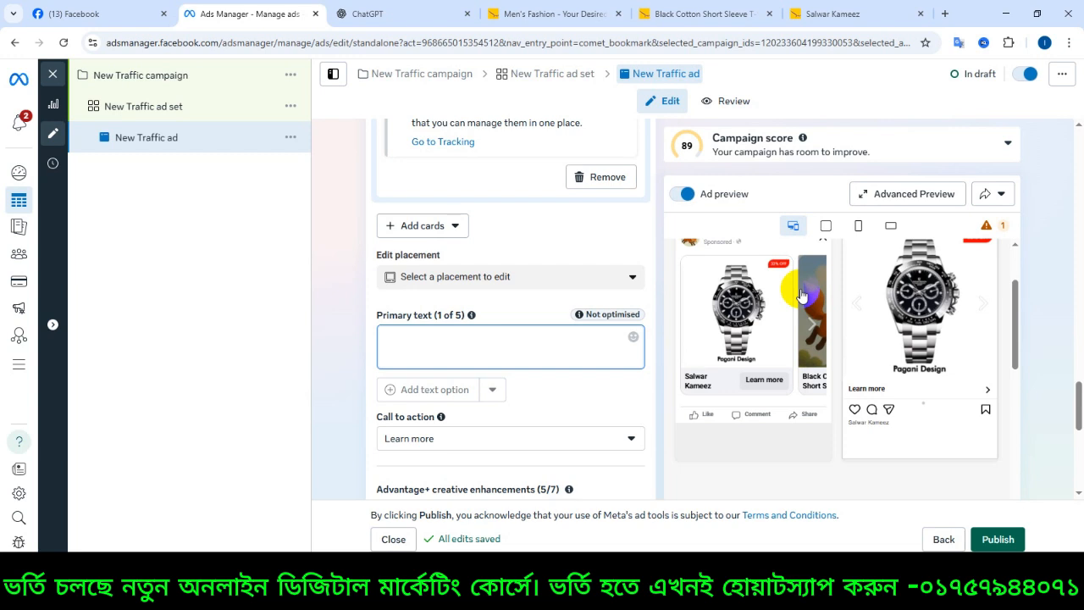
{"action": "scroll", "coordinate": [559, 390], "scroll_direction": "down", "scroll_amount": 1}
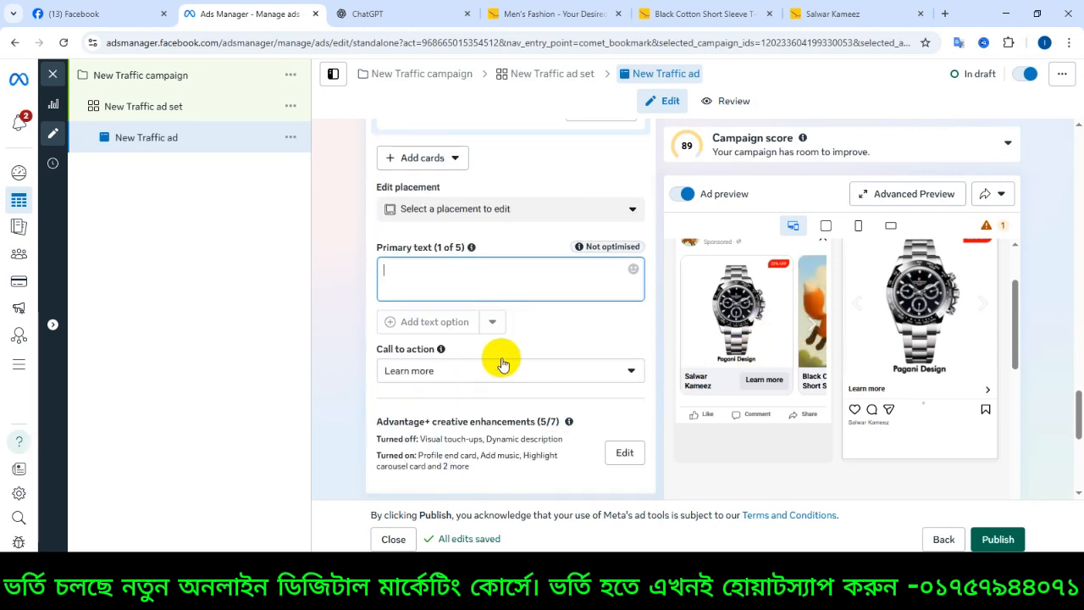
{"action": "scroll", "coordinate": [491, 364], "scroll_direction": "down", "scroll_amount": 2}
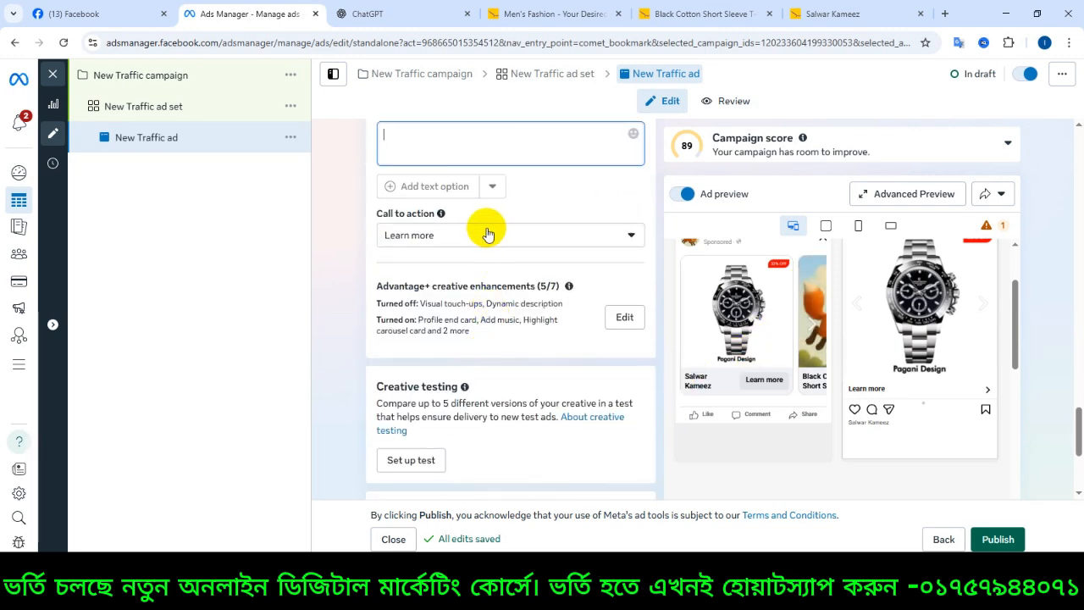
{"action": "scroll", "coordinate": [497, 347], "scroll_direction": "down", "scroll_amount": 3}
{"action": "scroll", "coordinate": [533, 341], "scroll_direction": "up", "scroll_amount": 3}
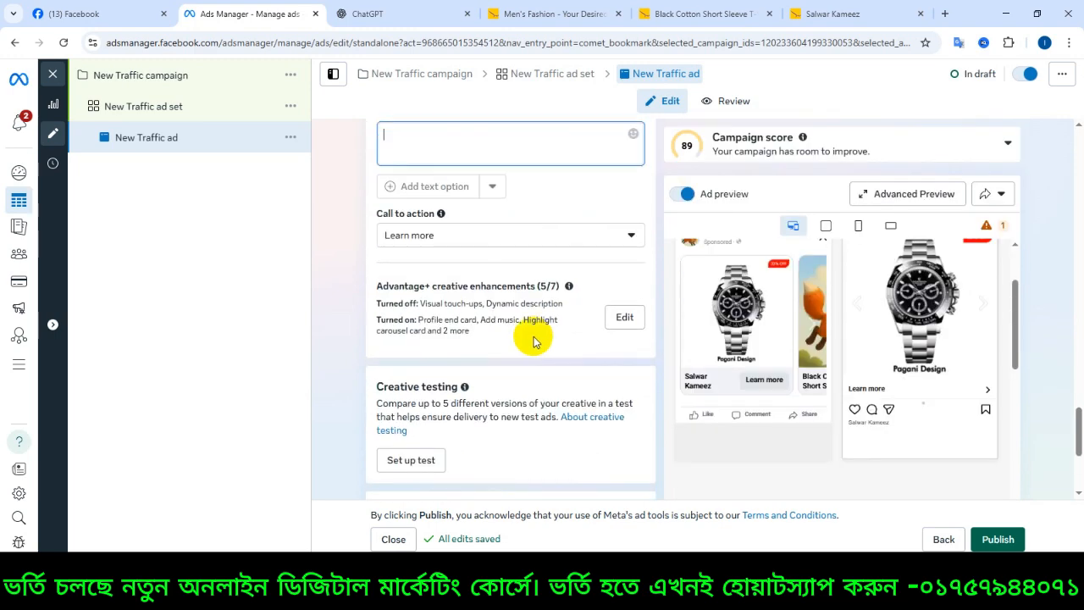
{"action": "scroll", "coordinate": [533, 341], "scroll_direction": "up", "scroll_amount": 2}
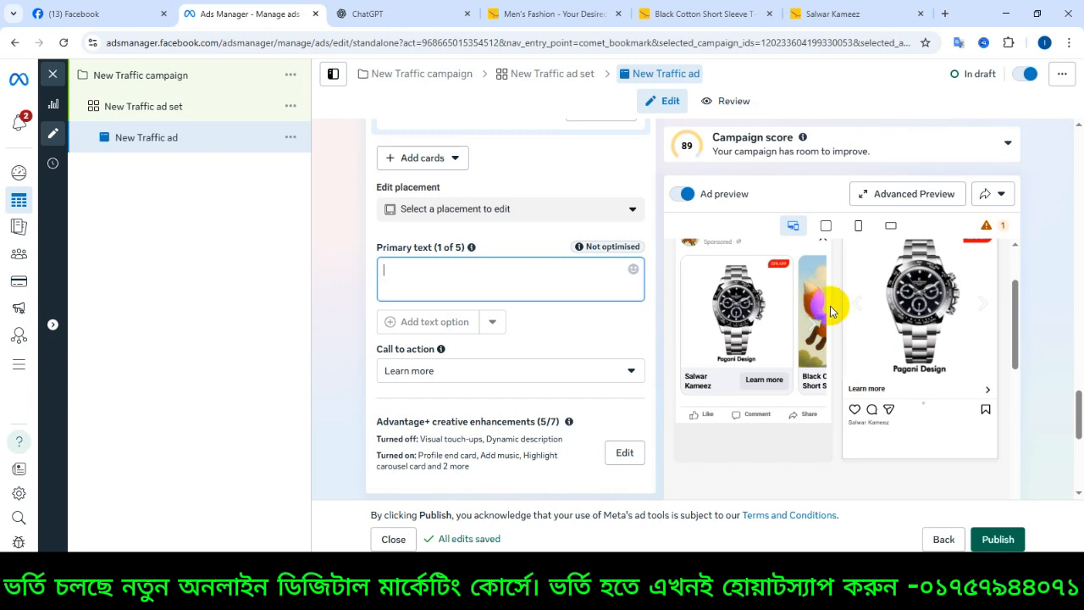
{"action": "mouse_move", "coordinate": [882, 305]}
{"action": "left_mouse_down"}
{"action": "mouse_move", "coordinate": [882, 263]}
{"action": "mouse_move", "coordinate": [931, 262]}
{"action": "mouse_move", "coordinate": [929, 314]}
{"action": "left_mouse_up"}
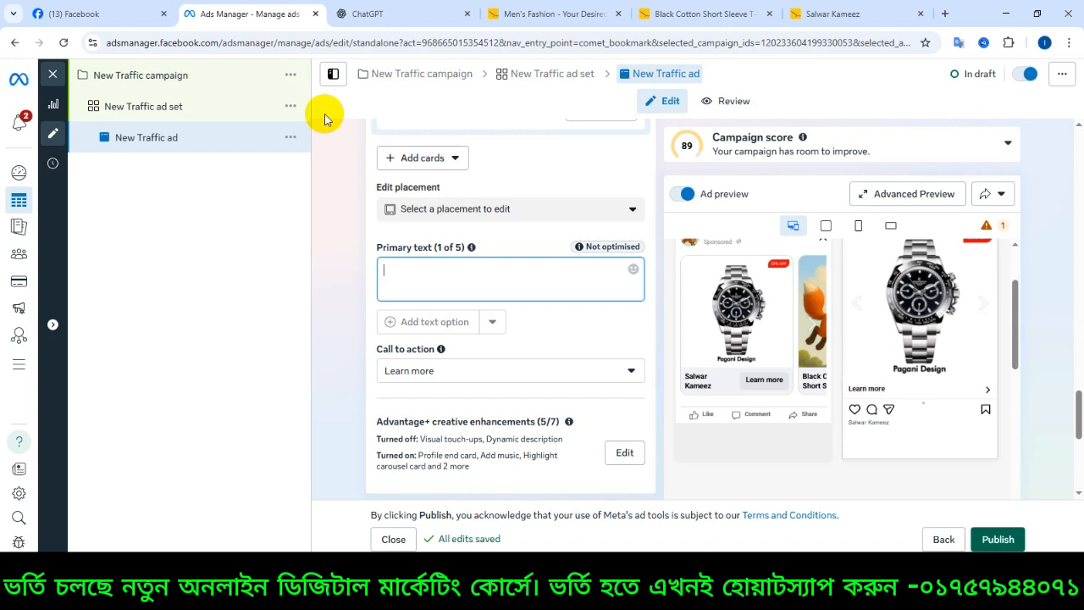
Create four additional ad sets under New Traffic campaign, each with its own ad
{"action": "left_click", "coordinate": [292, 76]}
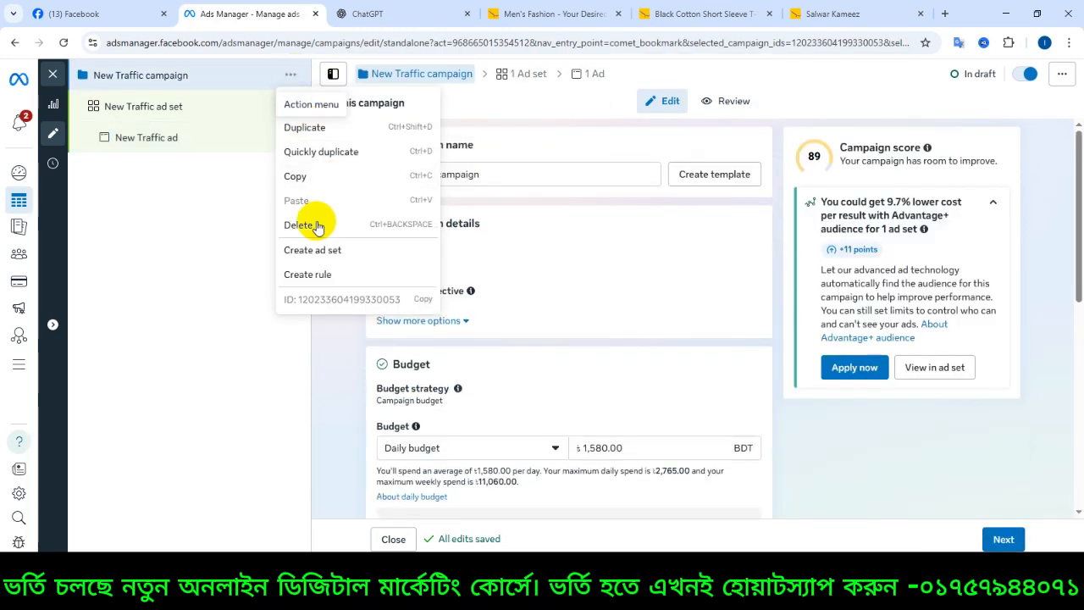
{"action": "left_click", "coordinate": [311, 250]}
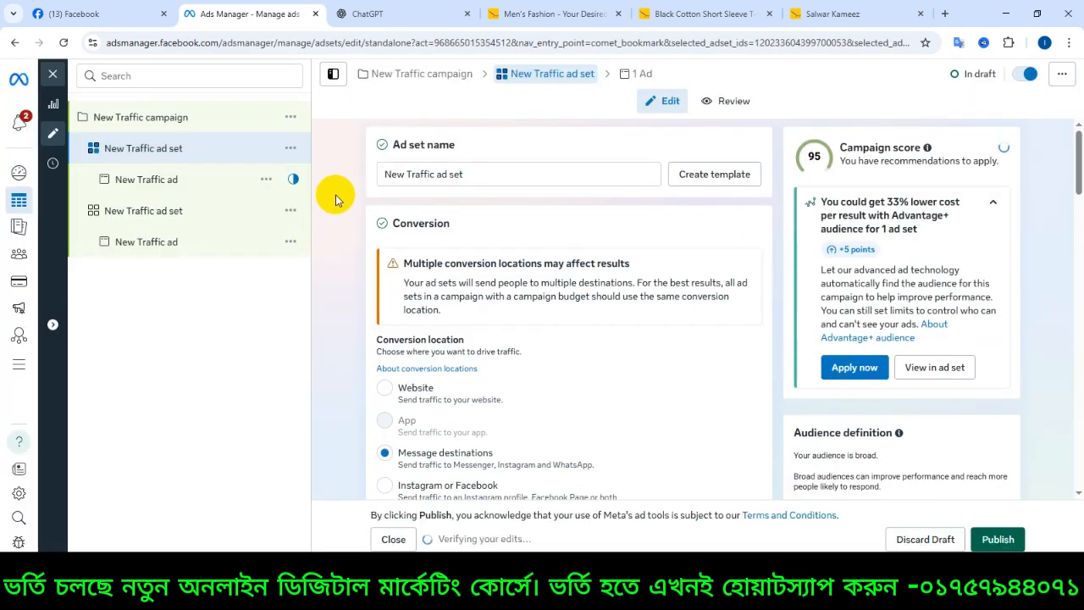
{"action": "left_click", "coordinate": [290, 118]}
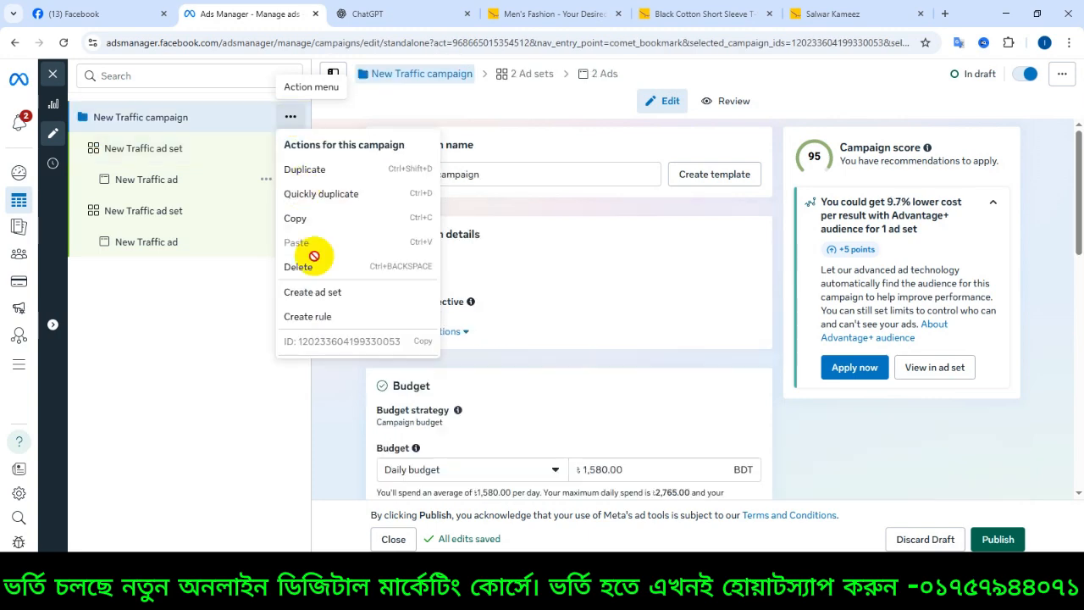
{"action": "left_click", "coordinate": [312, 292]}
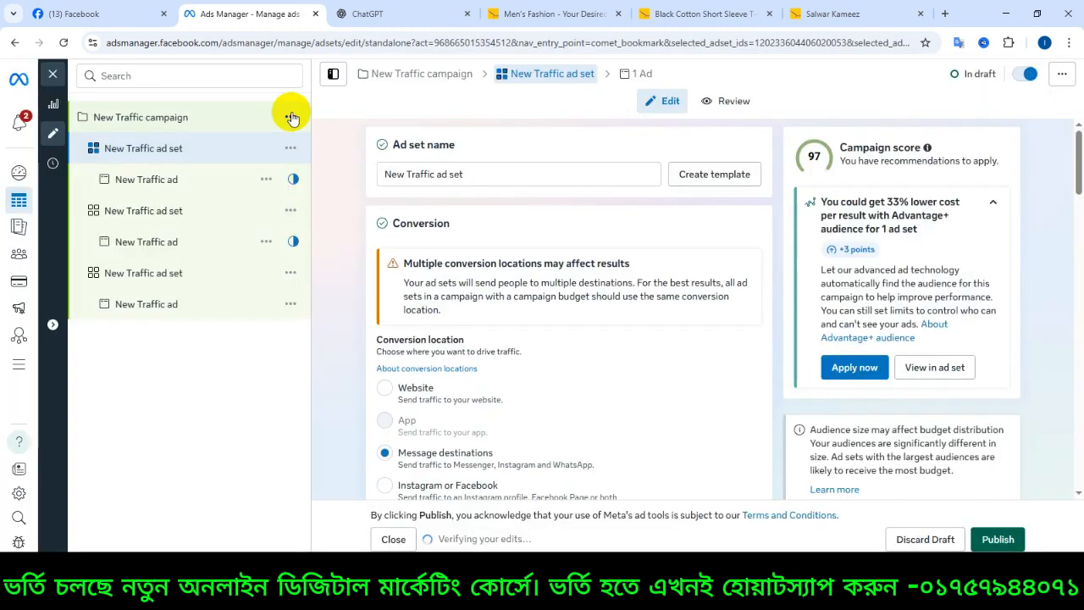
{"action": "left_click", "coordinate": [291, 117]}
{"action": "left_click", "coordinate": [313, 291]}
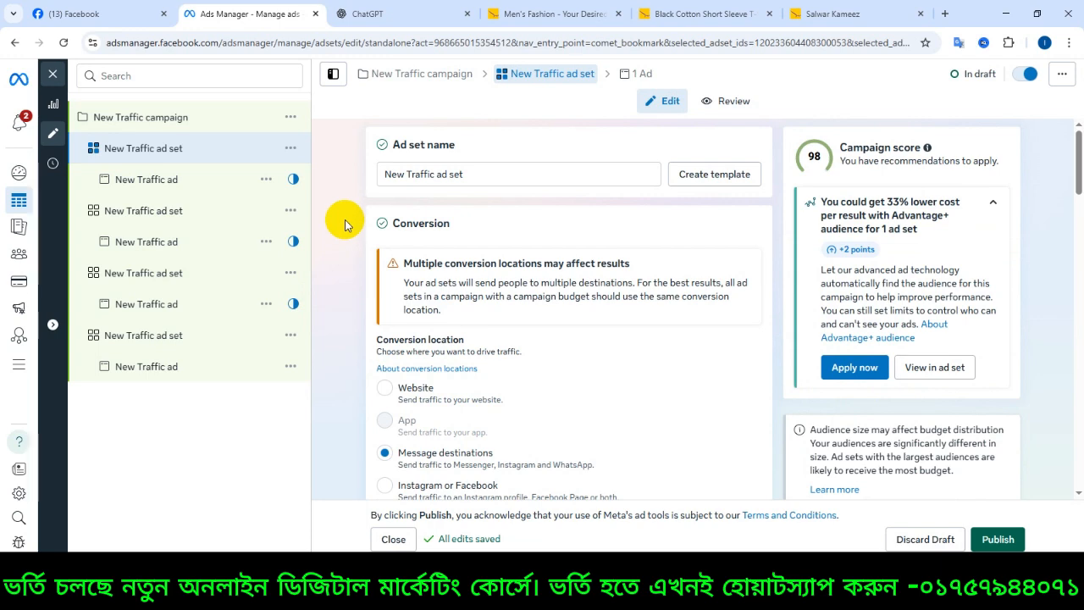
{"action": "left_click", "coordinate": [291, 117]}
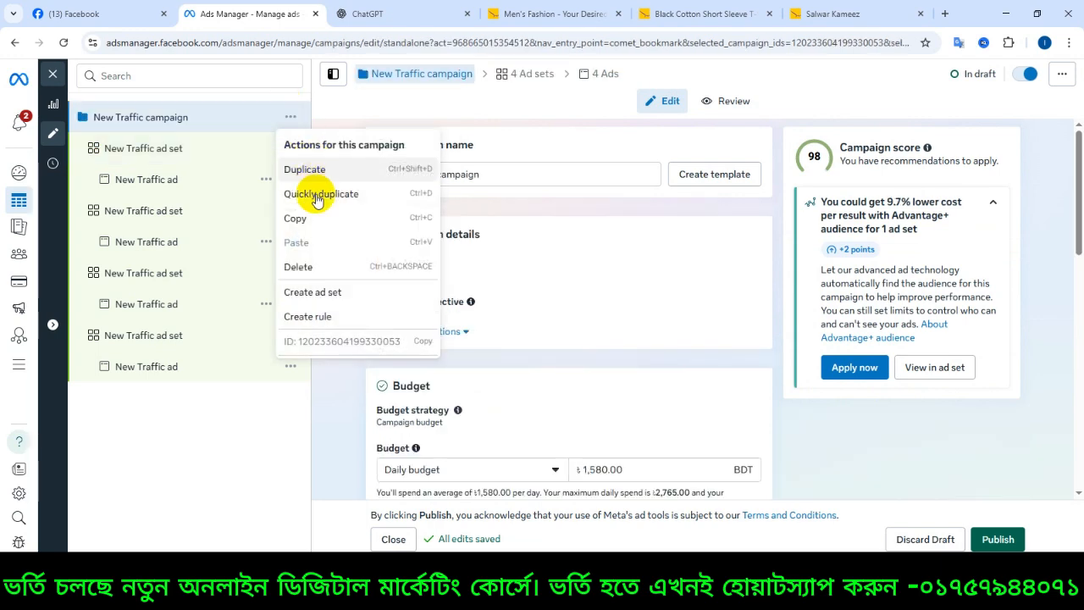
{"action": "left_click", "coordinate": [310, 292]}
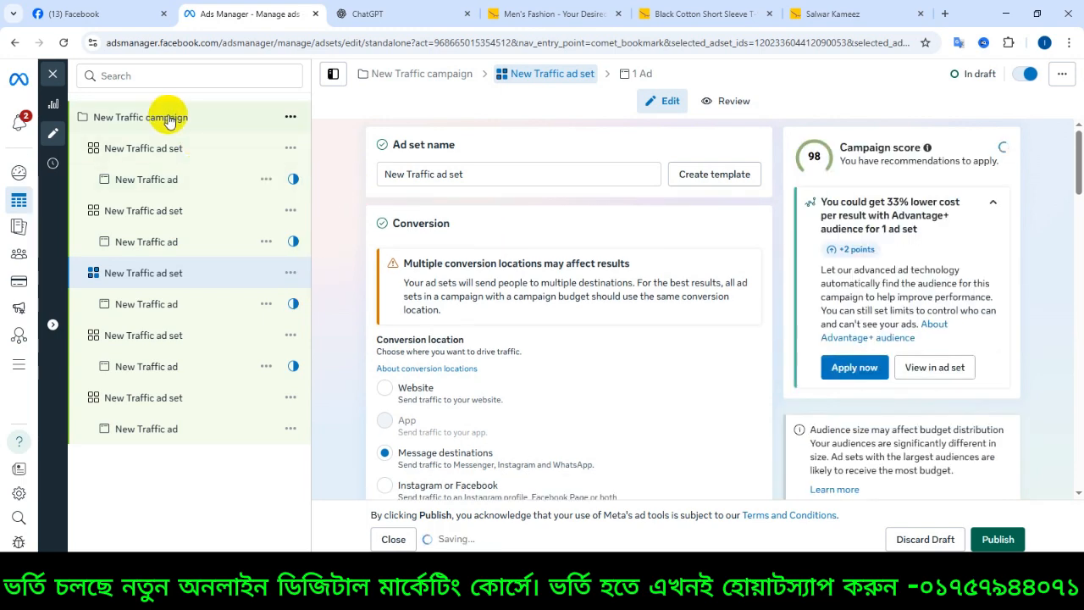
Rename the first ad set in the campaign as Women and set its conversion location to Website
{"action": "left_click", "coordinate": [164, 117]}
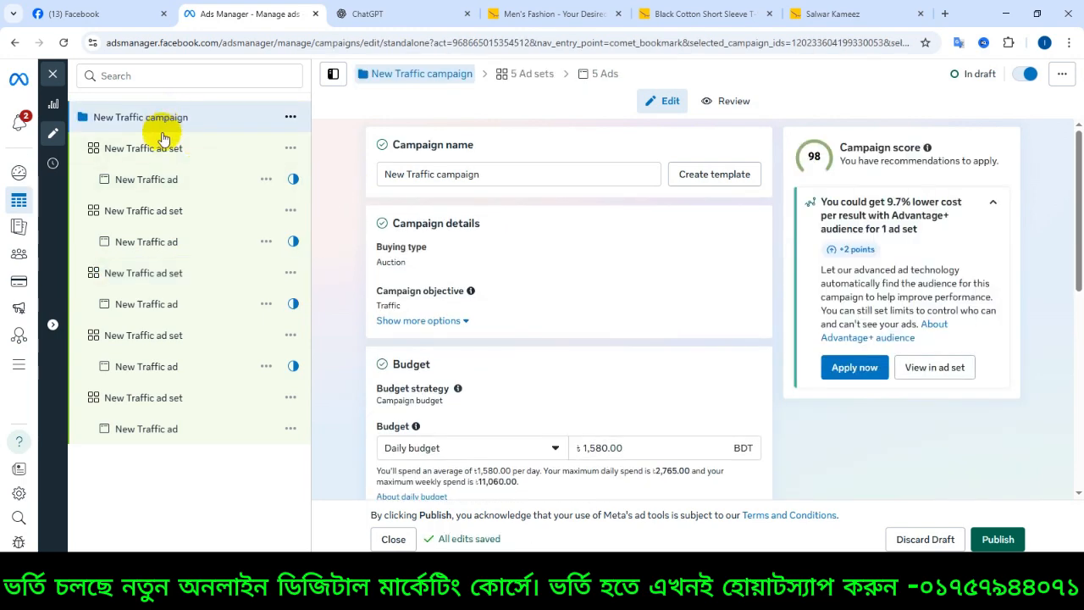
{"action": "left_click", "coordinate": [164, 149]}
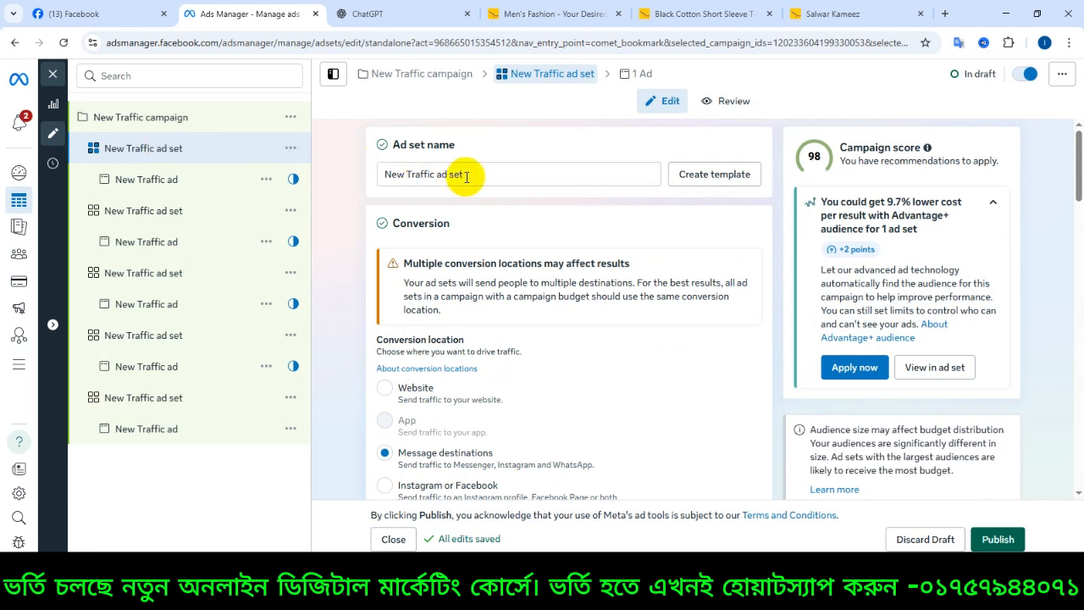
{"action": "left_click_drag", "start_coordinate": [463, 174], "coordinate": [380, 174]}
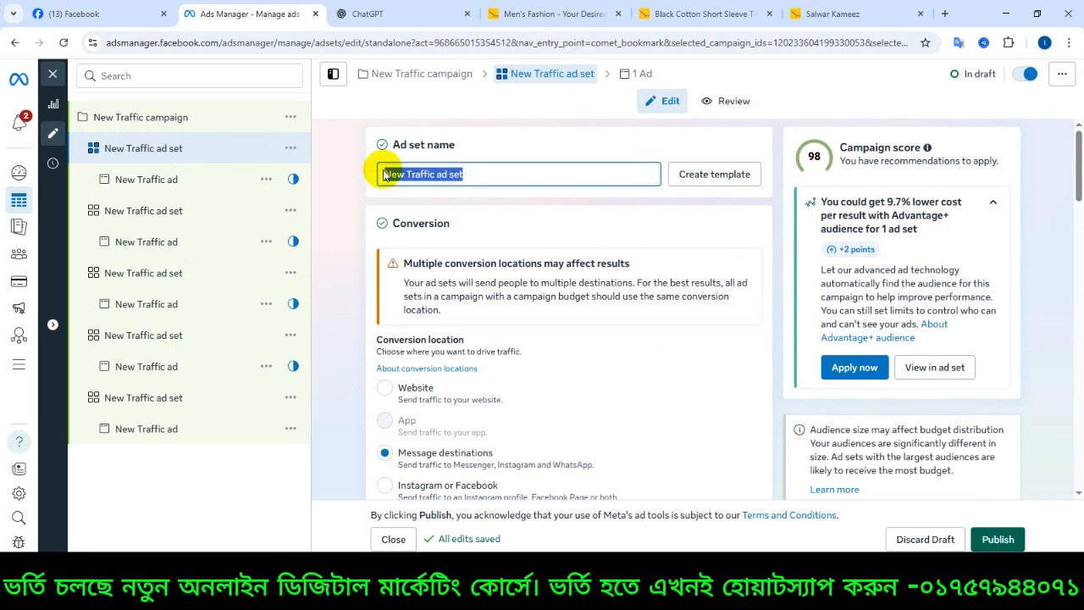
{"action": "key", "text": "BackSpace"}
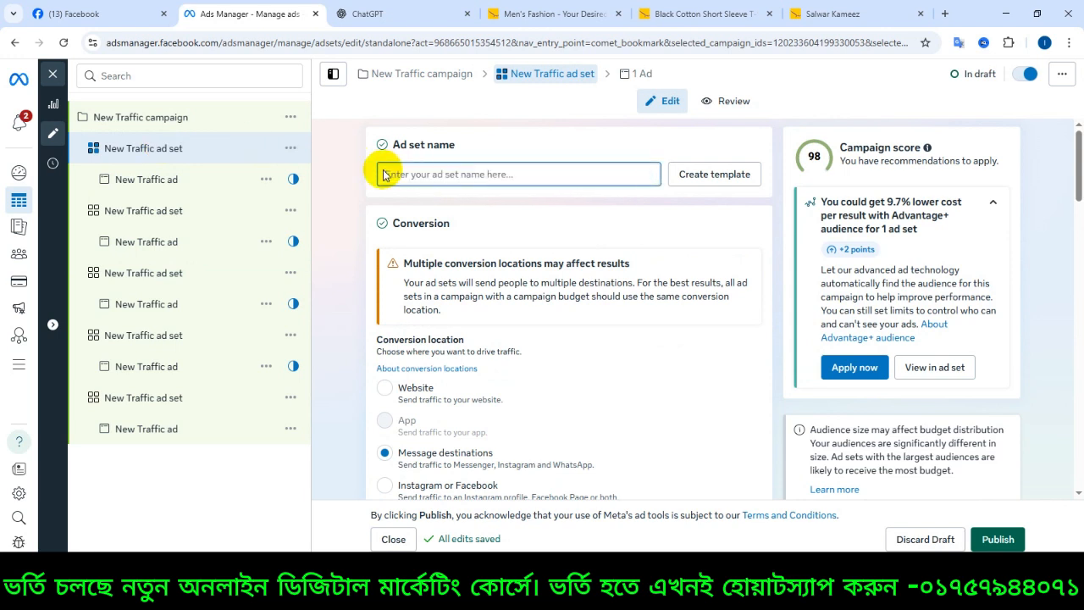
{"action": "type", "text": "Women"}
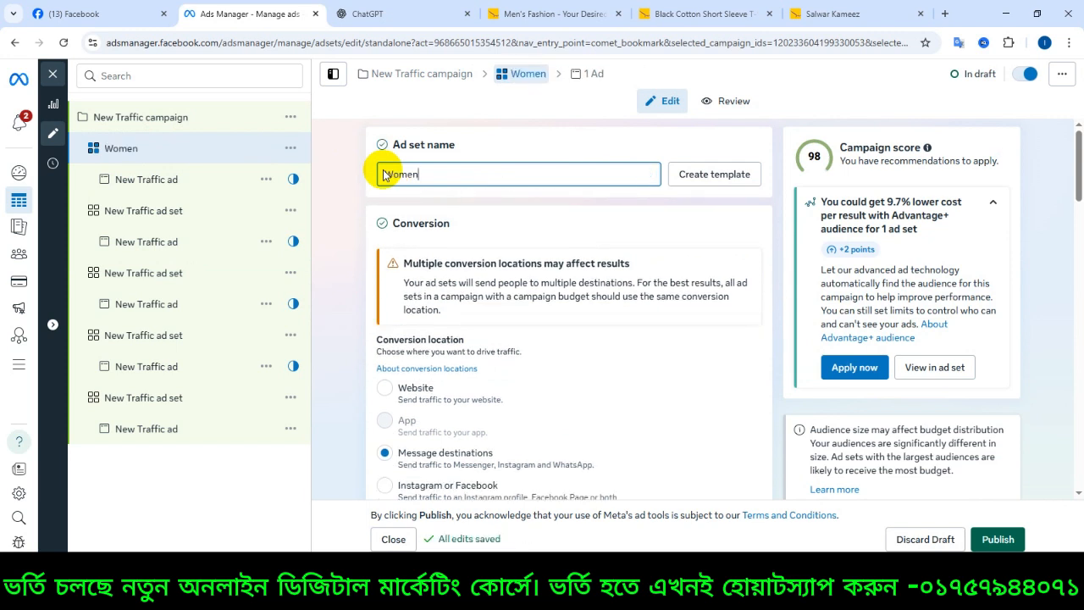
{"action": "left_click", "coordinate": [383, 388]}
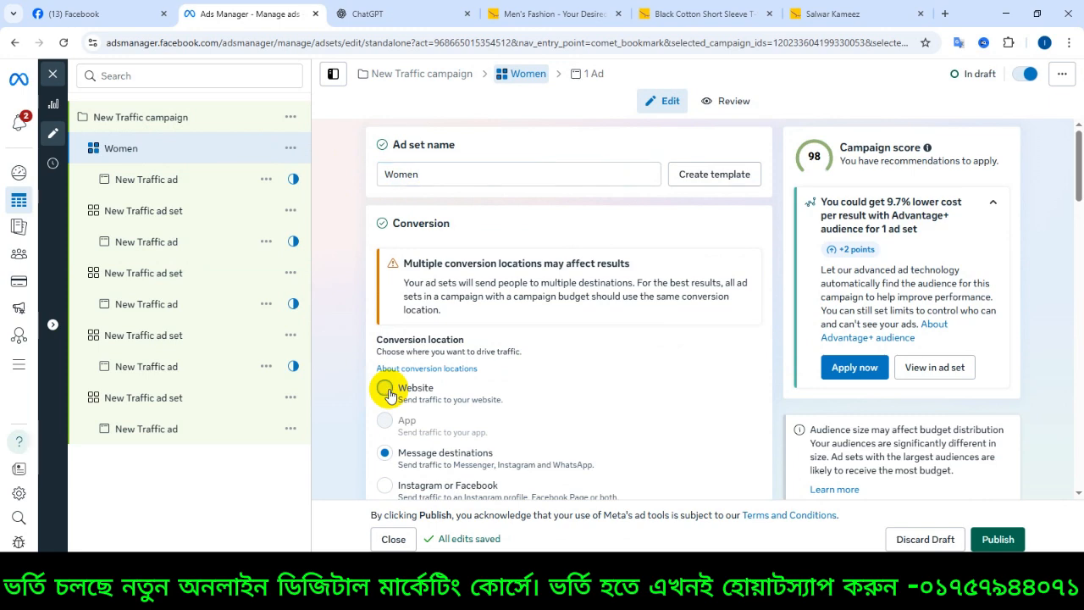
Switch the Women ad set from Advantage+ audience to the original audience options
{"action": "scroll", "coordinate": [371, 401], "scroll_direction": "down", "scroll_amount": 10}
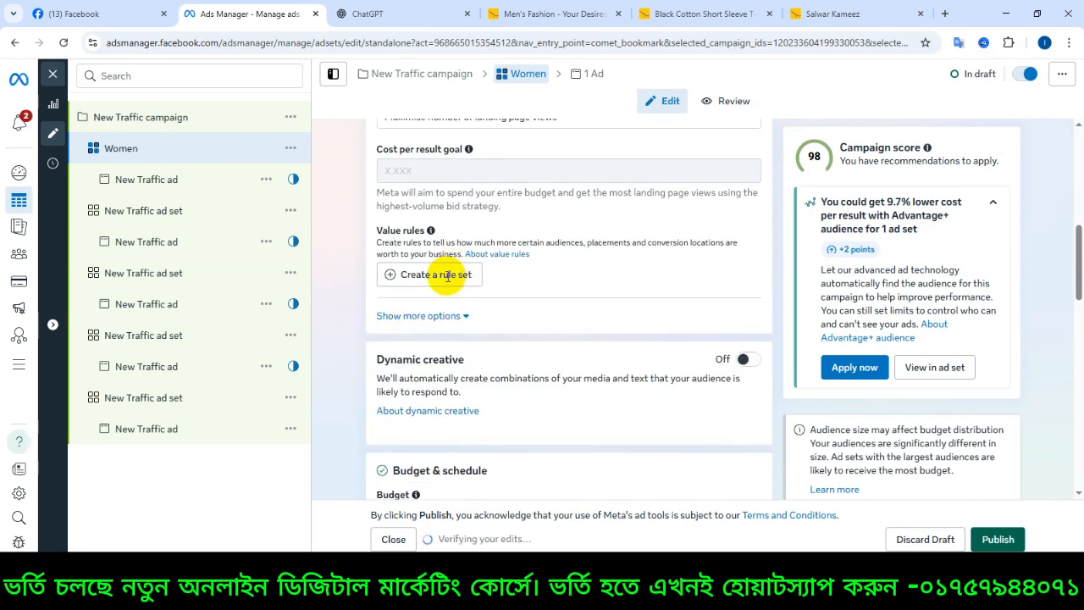
{"action": "scroll", "coordinate": [427, 333], "scroll_direction": "down", "scroll_amount": 6}
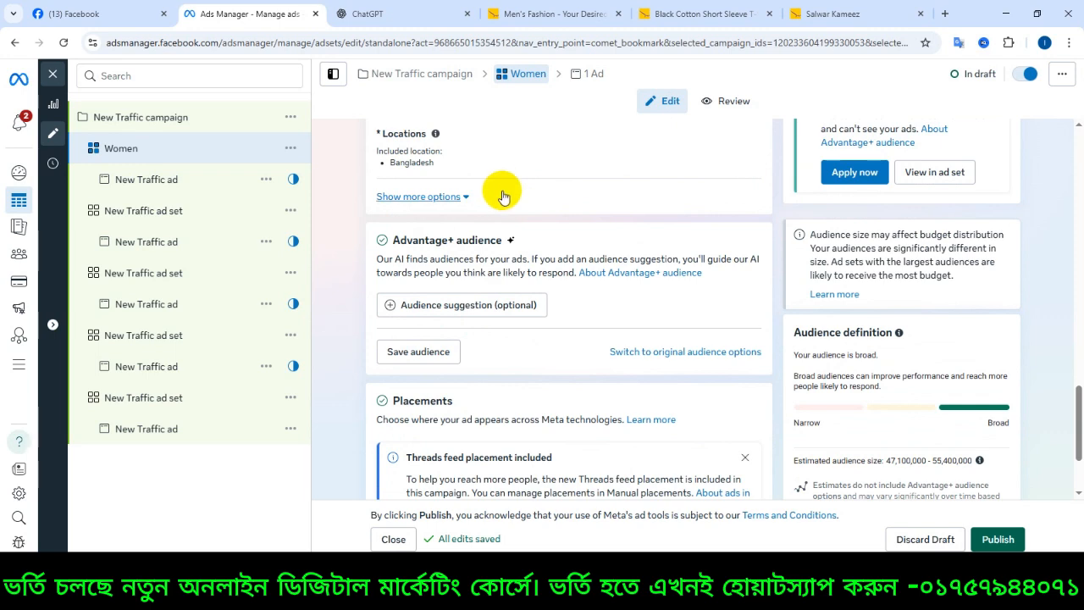
{"action": "scroll", "coordinate": [500, 189], "scroll_direction": "up", "scroll_amount": 1}
{"action": "left_click", "coordinate": [689, 419]}
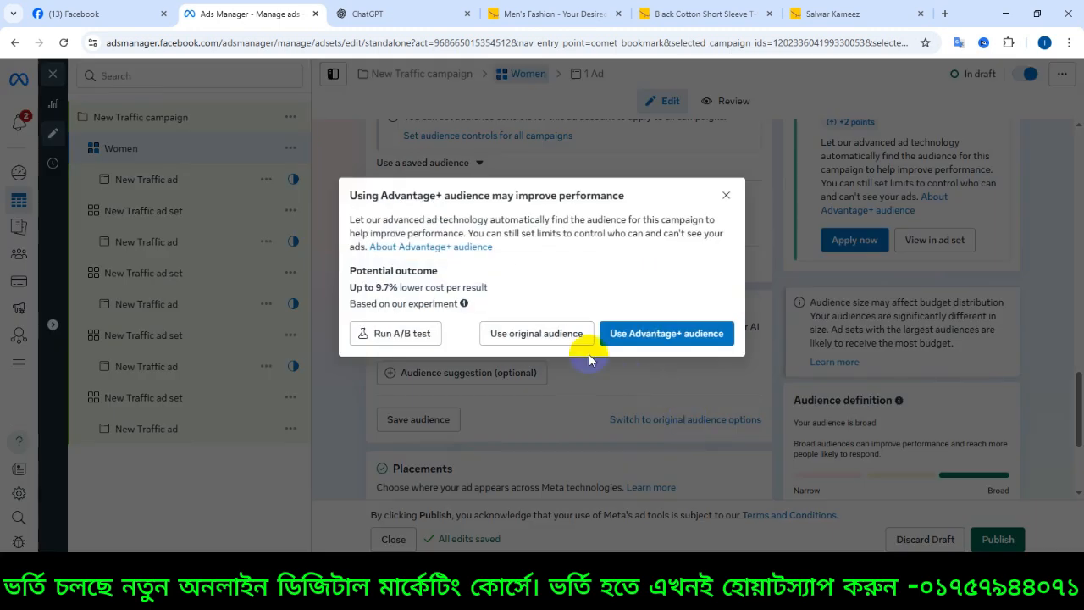
{"action": "left_click", "coordinate": [586, 346]}
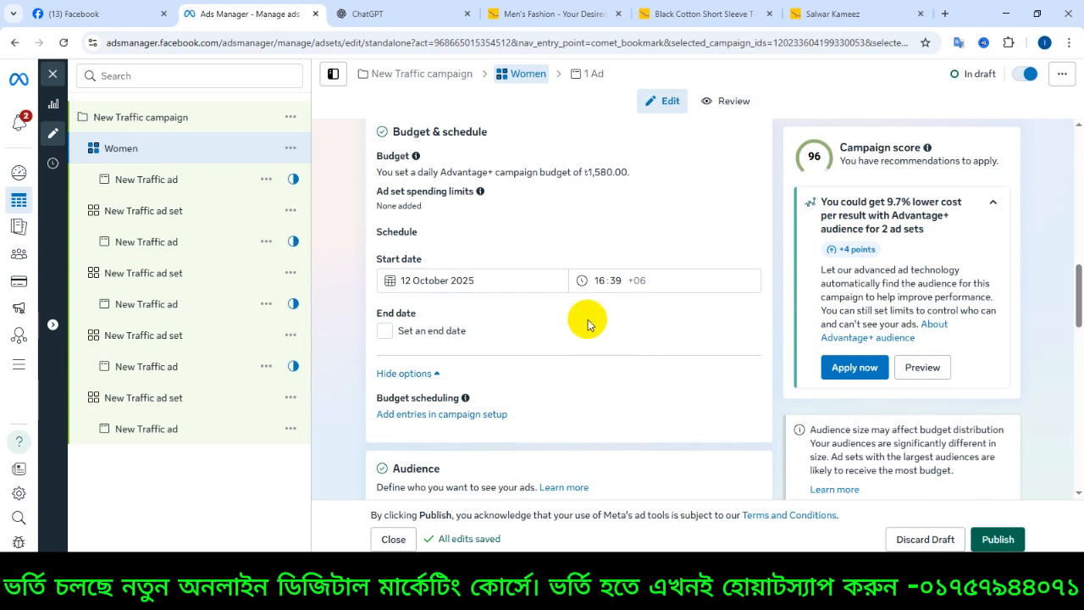
Review the Women ad set's custom audience, location, age, gender and detailed targeting options
{"action": "scroll", "coordinate": [519, 242], "scroll_direction": "down", "scroll_amount": 1}
{"action": "scroll", "coordinate": [520, 286], "scroll_direction": "down", "scroll_amount": 4}
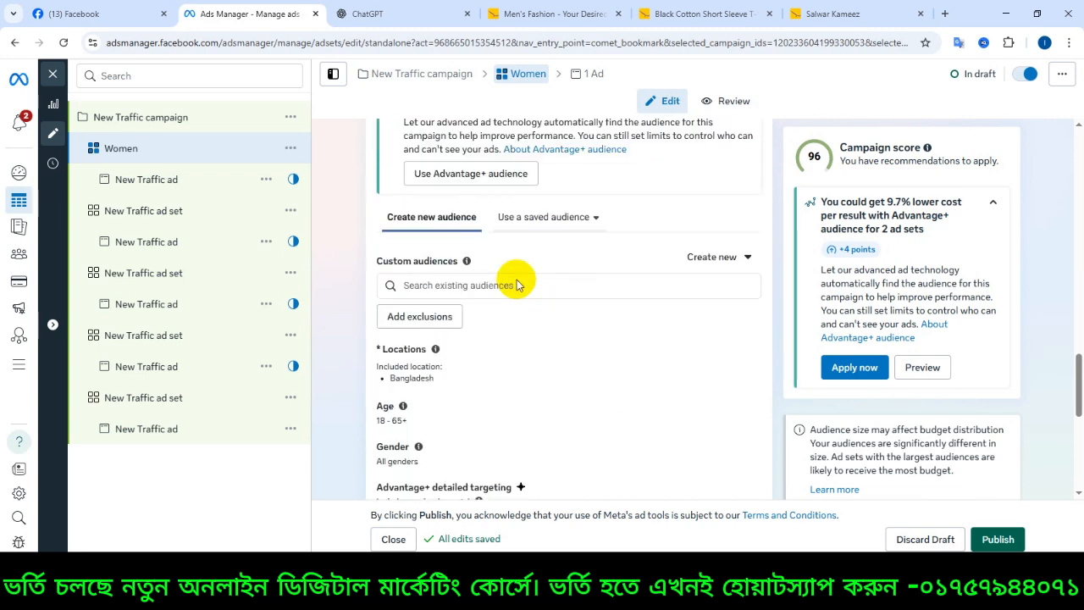
{"action": "left_click", "coordinate": [744, 255]}
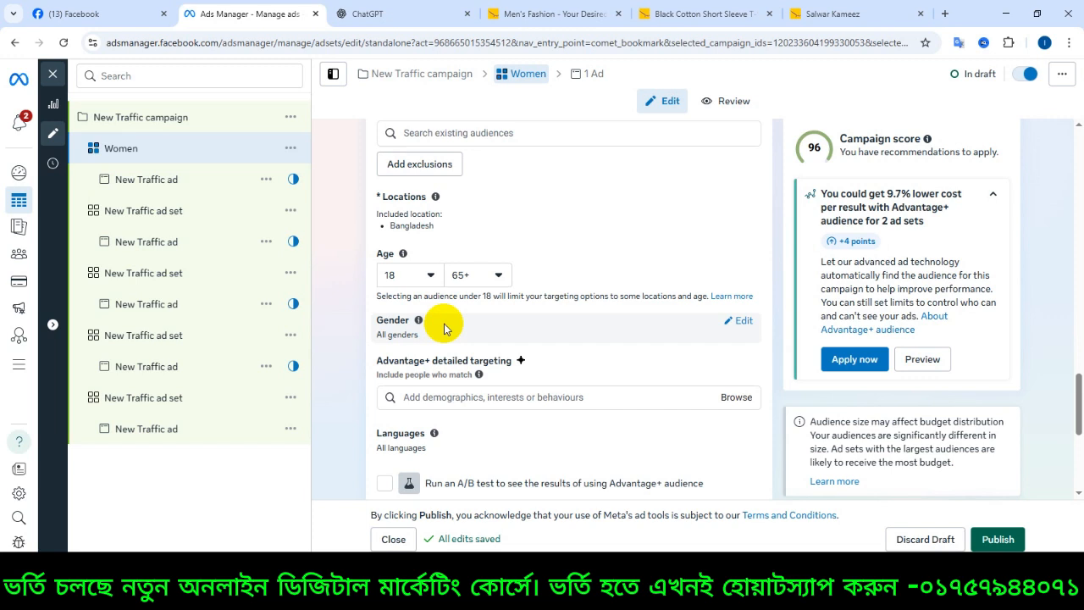
{"action": "left_click", "coordinate": [513, 397]}
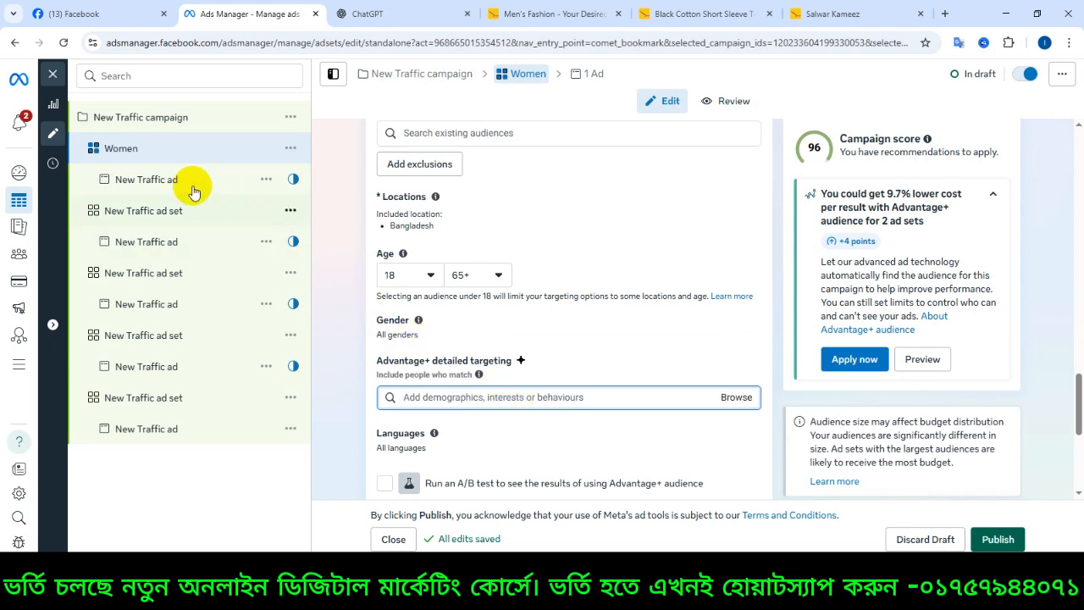
Open the ad under the Women ad set and review its format, destination and ad creative settings
{"action": "left_click", "coordinate": [164, 185]}
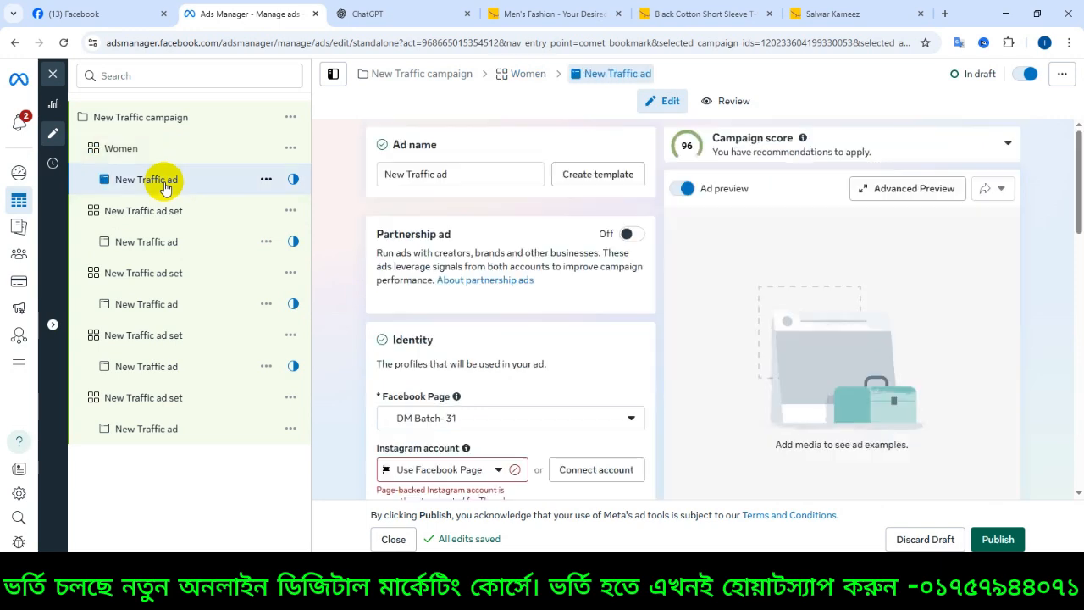
{"action": "scroll", "coordinate": [458, 390], "scroll_direction": "down", "scroll_amount": 3}
{"action": "scroll", "coordinate": [459, 390], "scroll_direction": "down", "scroll_amount": 10}
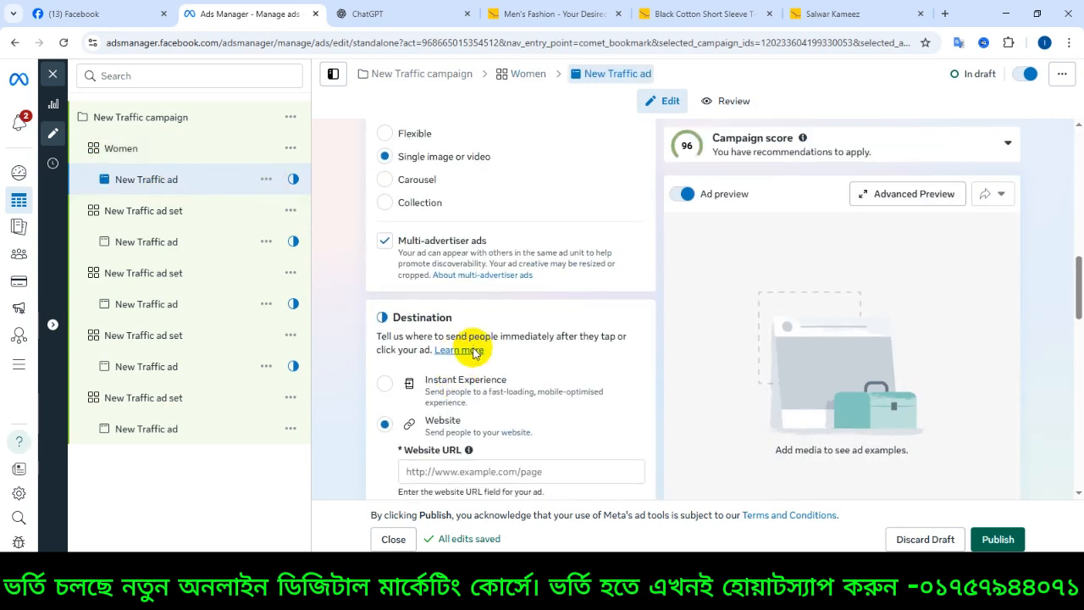
{"action": "scroll", "coordinate": [477, 339], "scroll_direction": "down", "scroll_amount": 2}
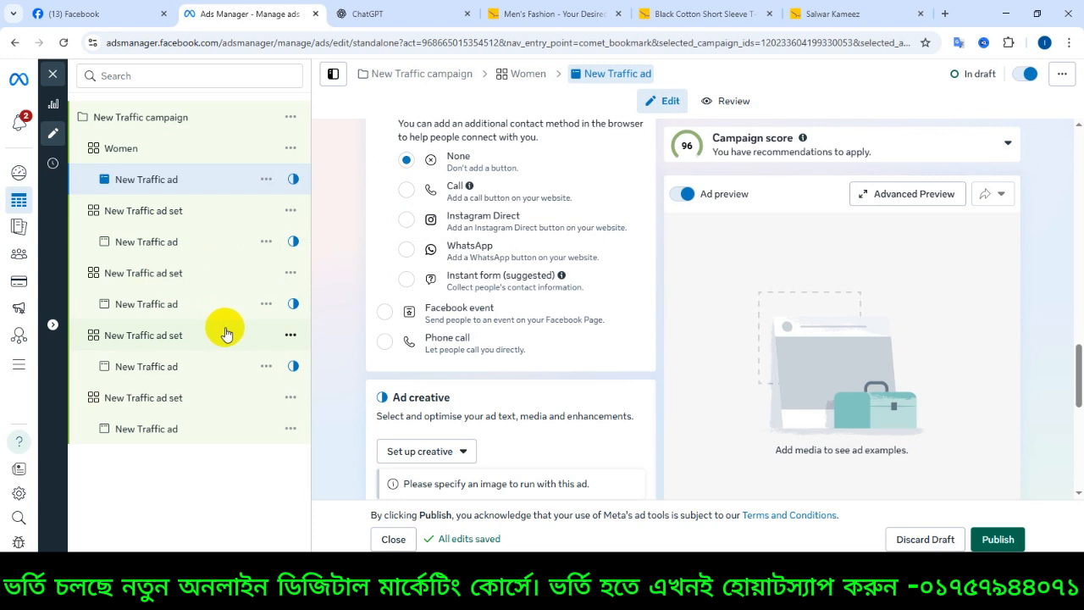
Examine the second ad set's ad, covering its name, identity, format, ad creative and message template settings
{"action": "left_click", "coordinate": [148, 243]}
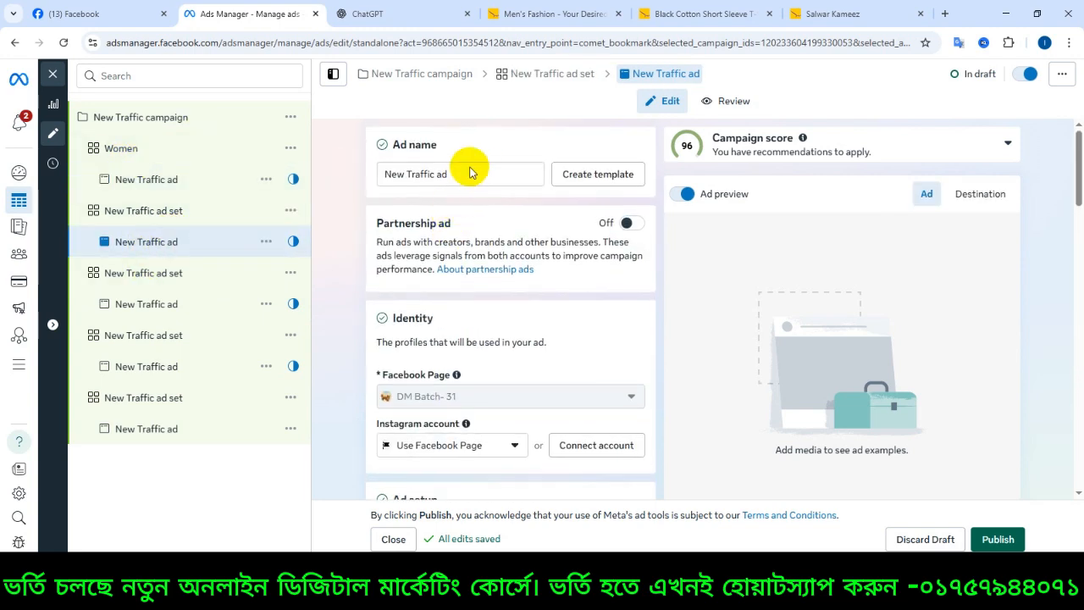
{"action": "left_click_drag", "start_coordinate": [449, 173], "coordinate": [382, 173]}
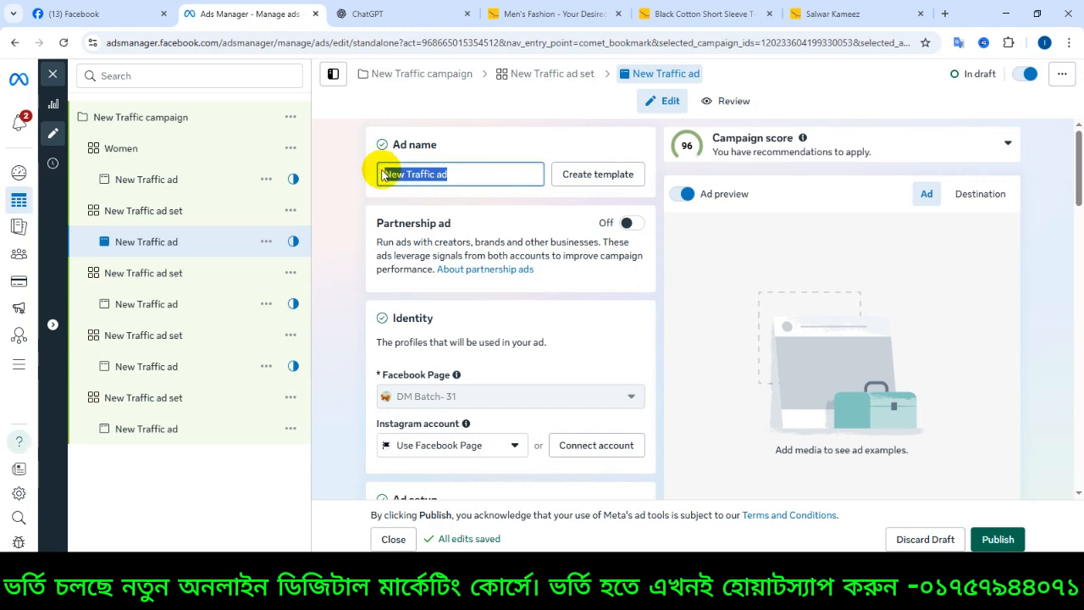
{"action": "scroll", "coordinate": [515, 279], "scroll_direction": "down", "scroll_amount": 6}
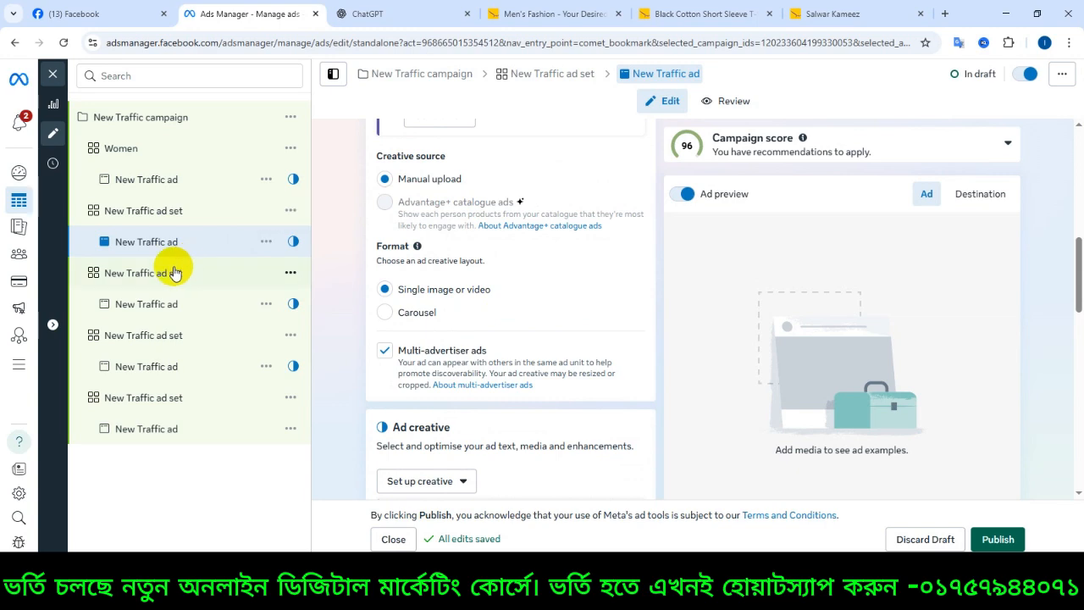
{"action": "left_click", "coordinate": [160, 218]}
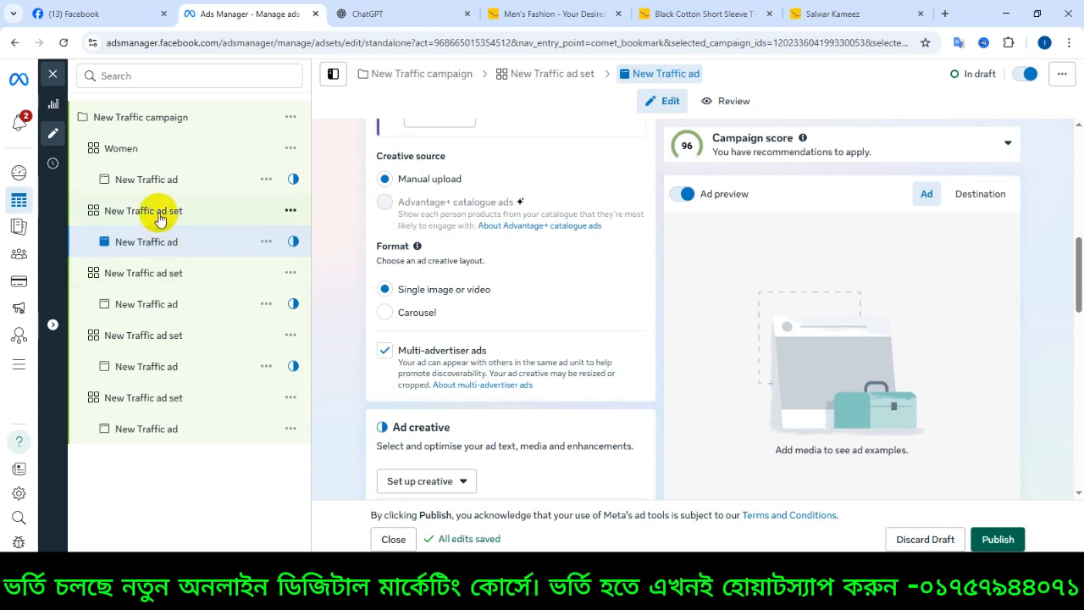
{"action": "left_click", "coordinate": [155, 241]}
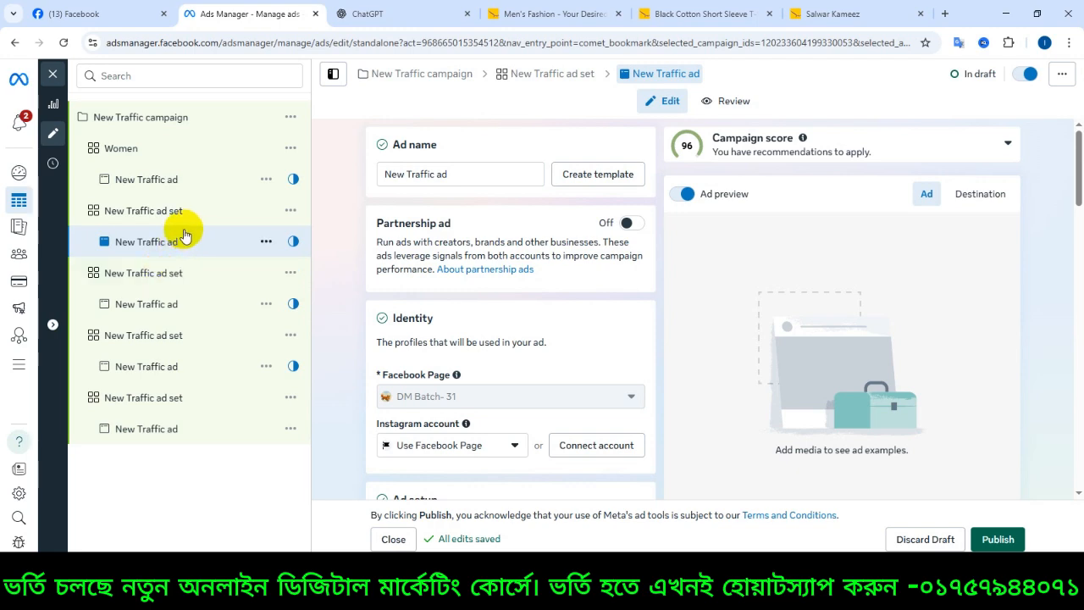
{"action": "scroll", "coordinate": [449, 292], "scroll_direction": "down", "scroll_amount": 6}
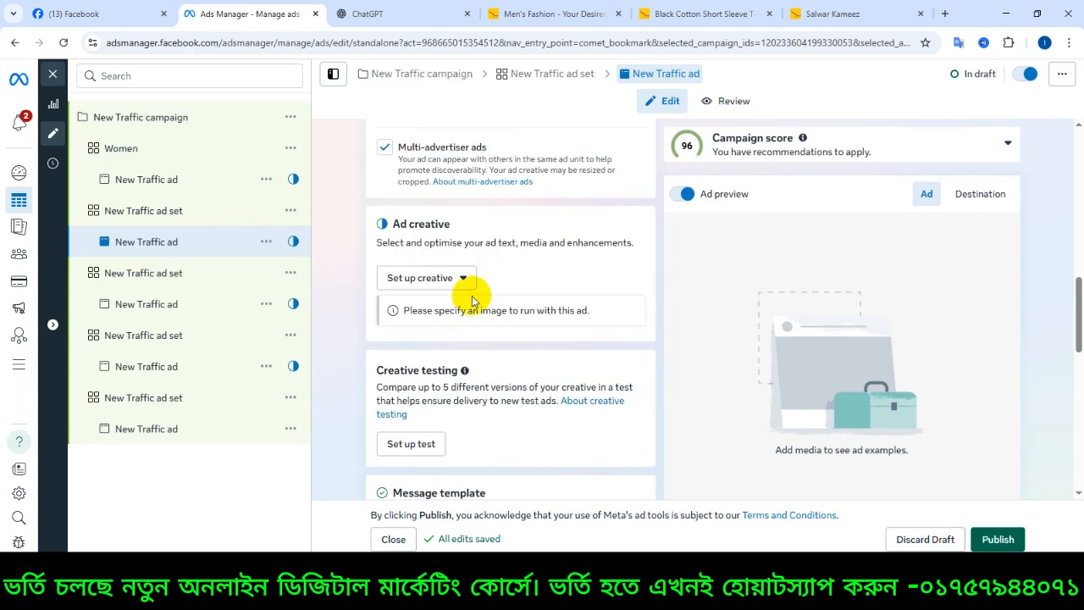
{"action": "scroll", "coordinate": [473, 301], "scroll_direction": "down", "scroll_amount": 8}
{"action": "scroll", "coordinate": [473, 301], "scroll_direction": "up", "scroll_amount": 3}
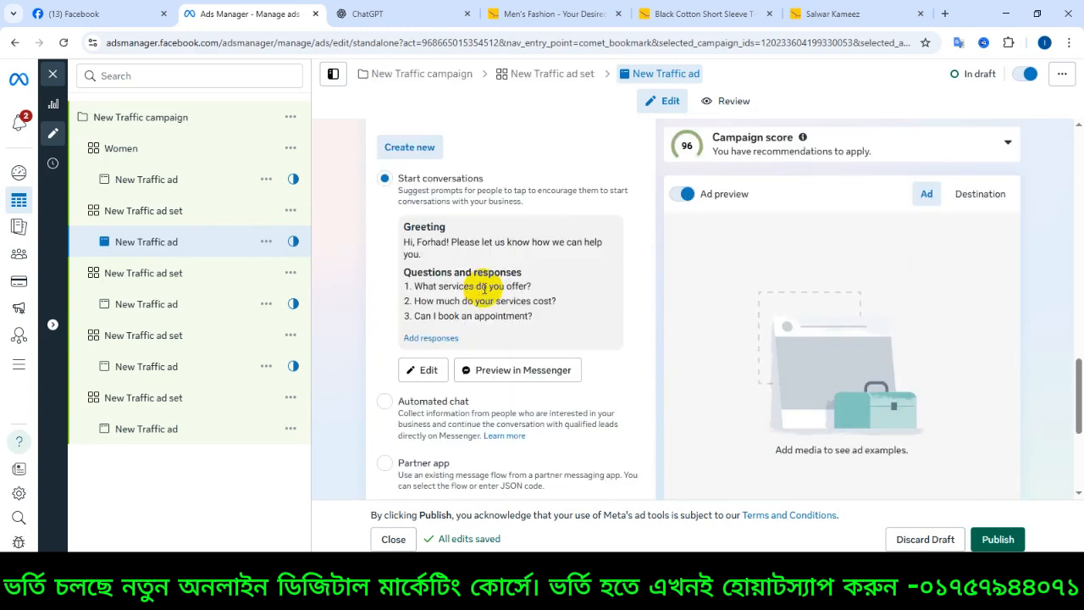
{"action": "scroll", "coordinate": [484, 288], "scroll_direction": "up", "scroll_amount": 15}
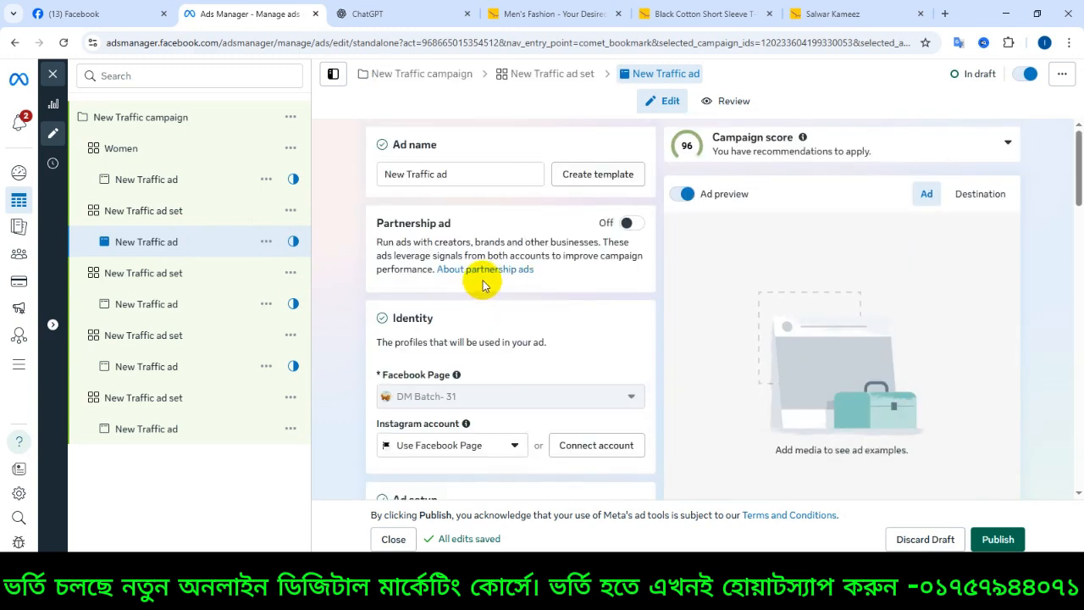